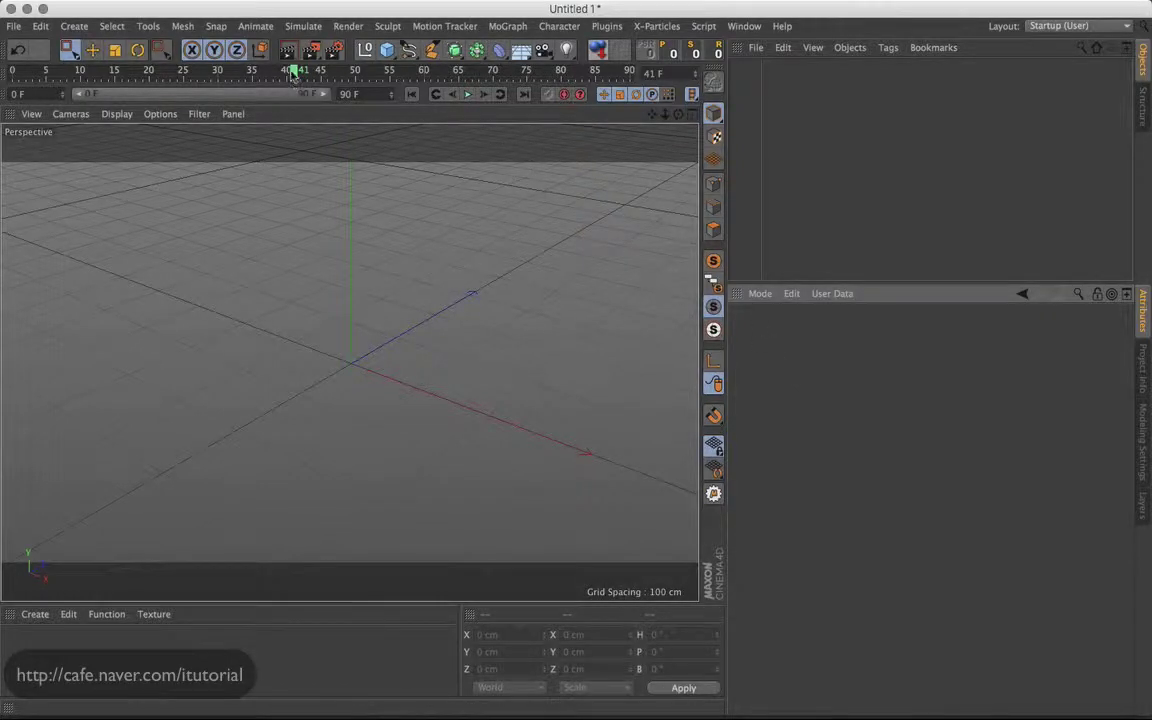
Rewind to frame 0 and toggle the viewport full-screen on and off from the panel menu
{"action": "left_click", "coordinate": [13, 68]}
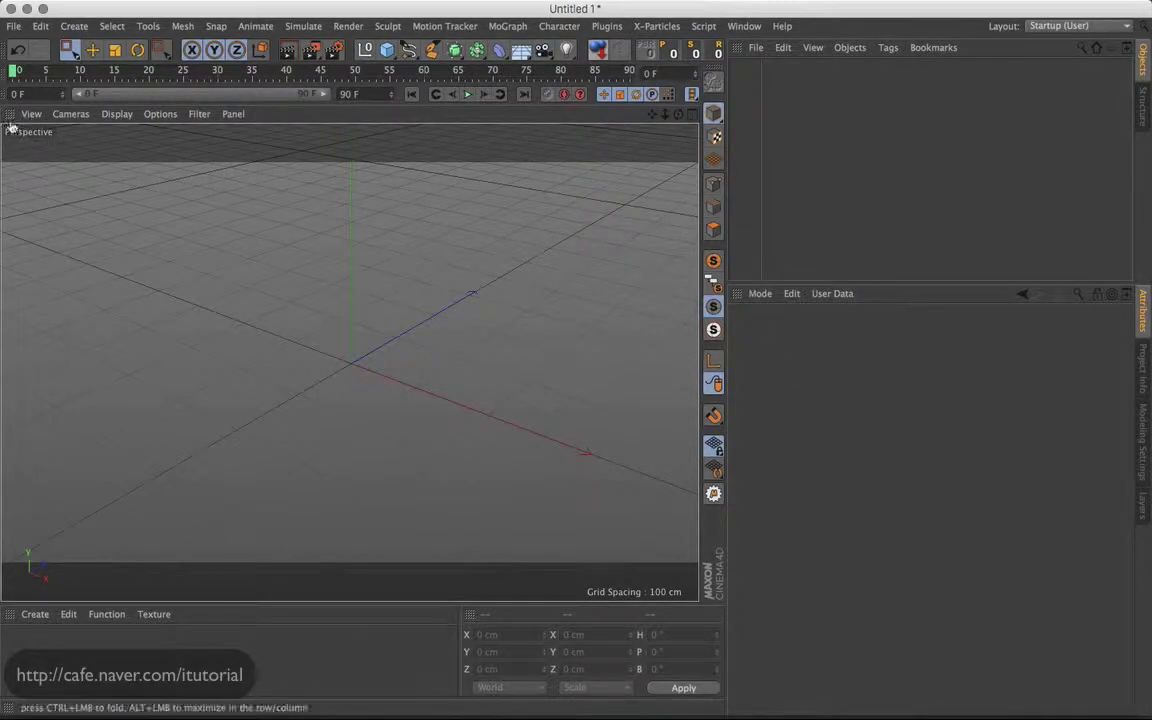
{"action": "left_click", "coordinate": [9, 113]}
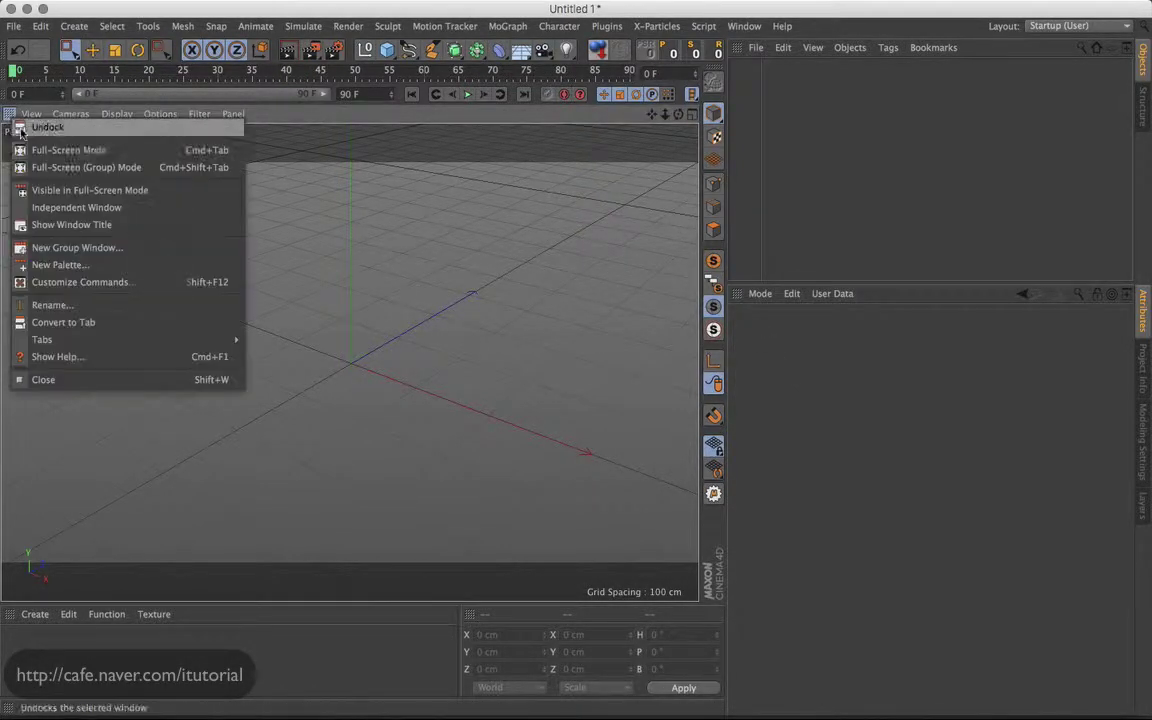
{"action": "left_click", "coordinate": [72, 151]}
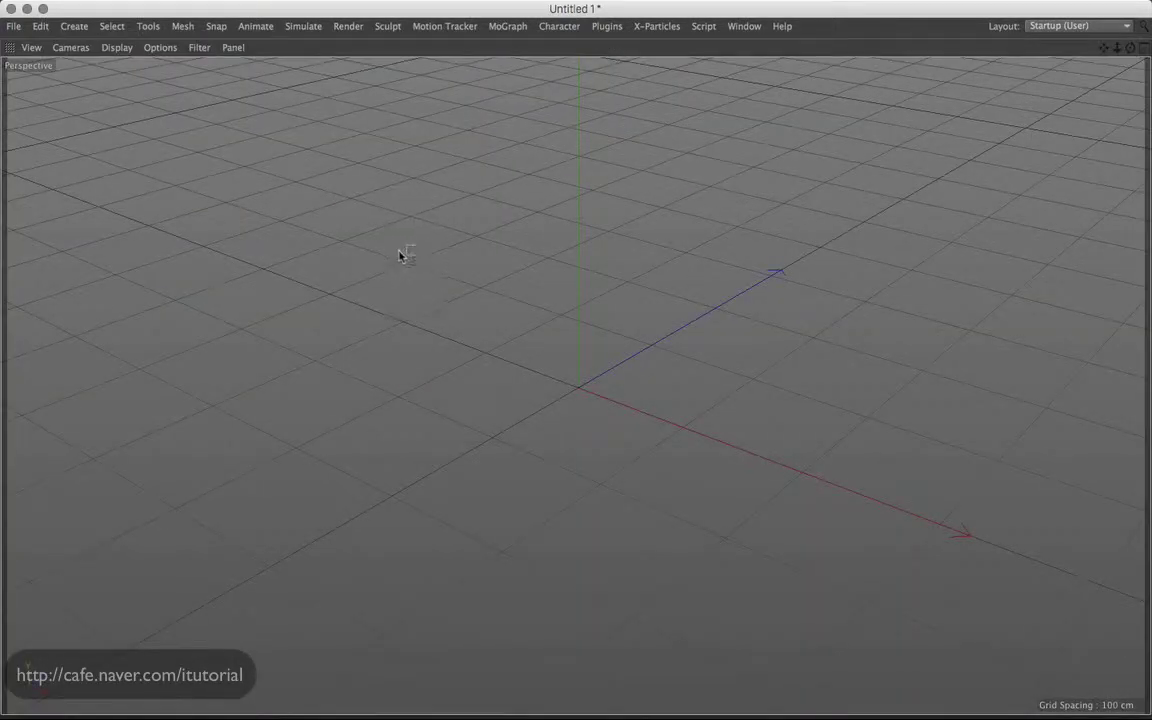
{"action": "left_click", "coordinate": [10, 48]}
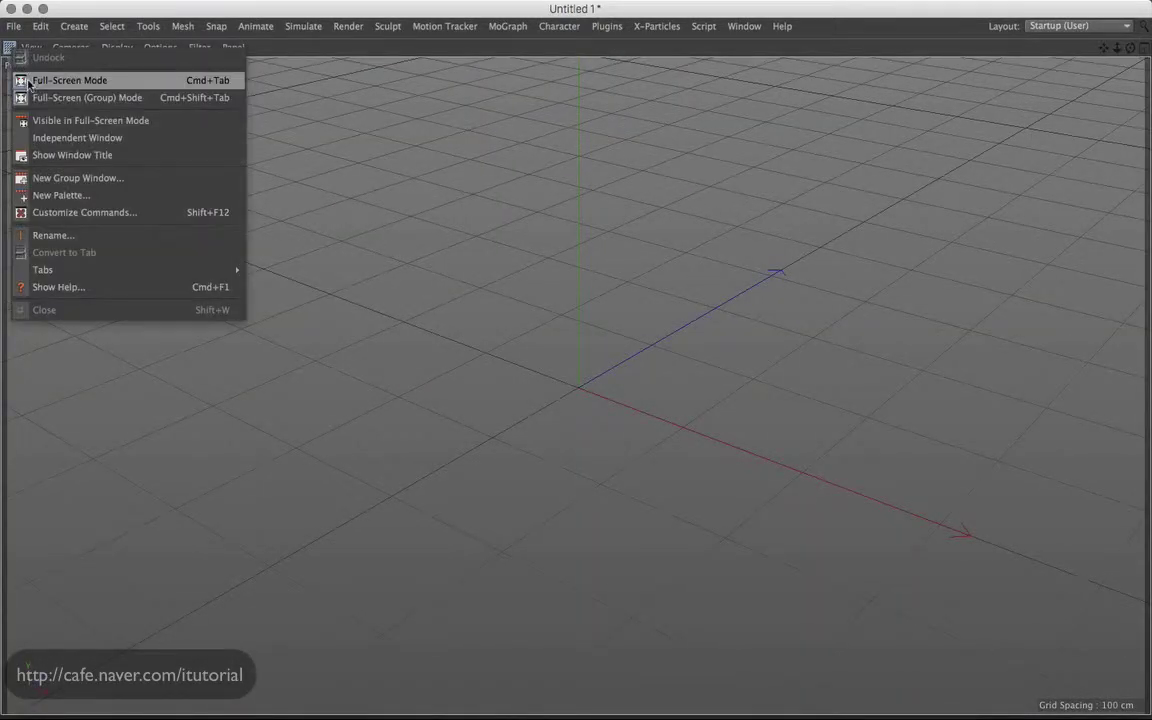
{"action": "left_click", "coordinate": [26, 80]}
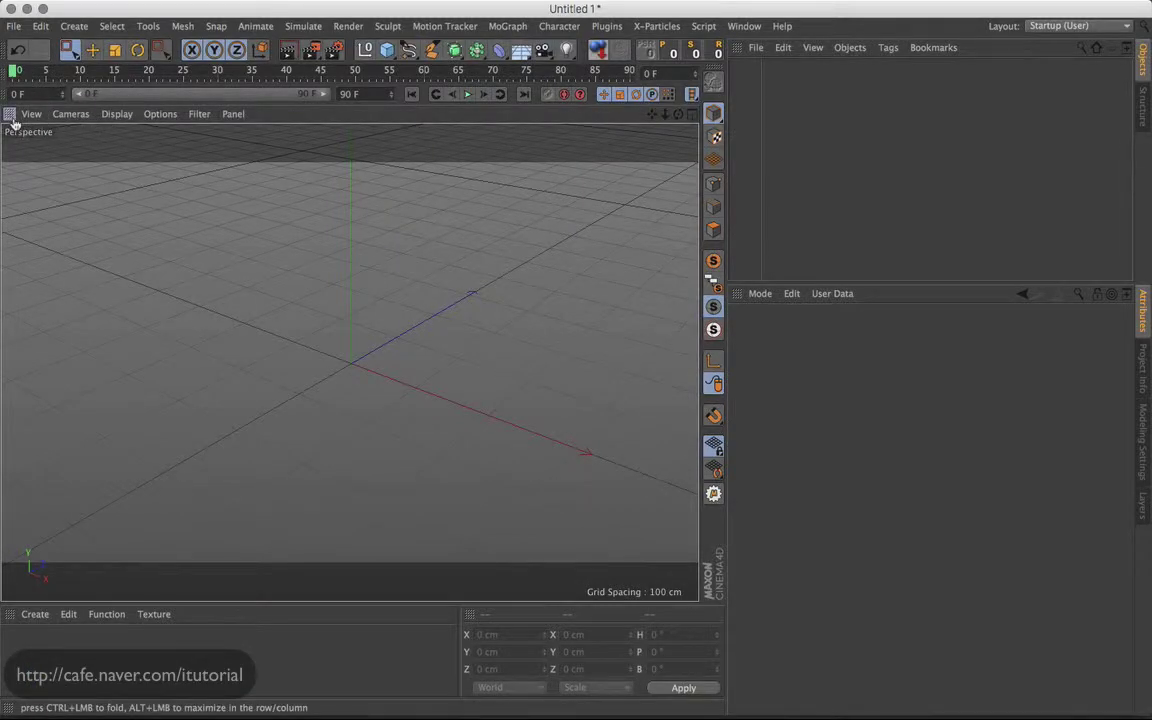
Dismiss the viewport panel options and switch the viewport to full-screen with Ctrl+Tab
{"action": "left_click", "coordinate": [10, 115]}
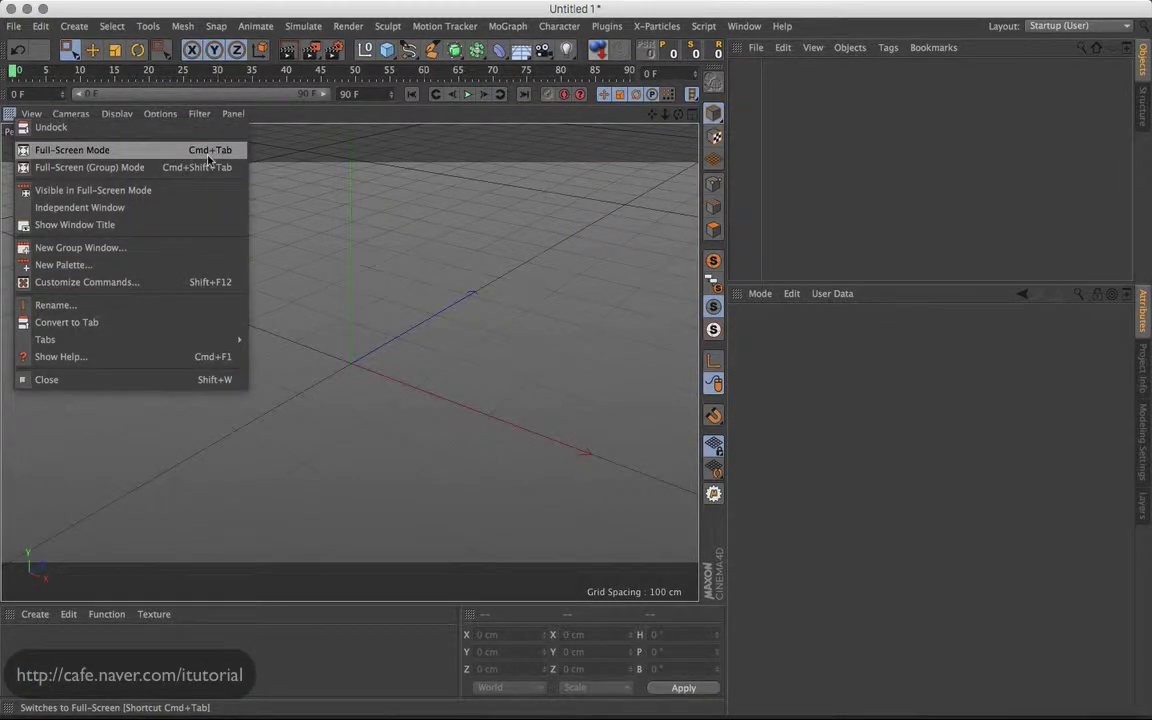
{"action": "left_click", "coordinate": [377, 210]}
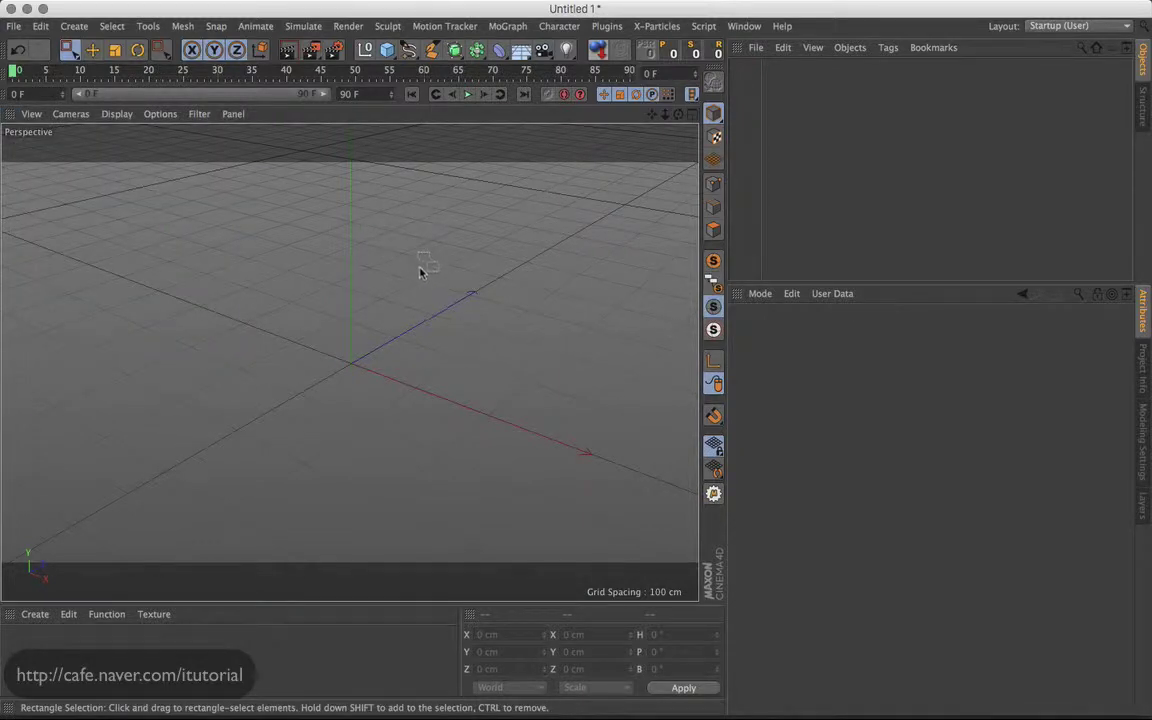
{"action": "key", "text": "ctrl+Tab"}
{"action": "key", "text": "ctrl+Tab"}
{"action": "key", "text": "ctrl+Tab"}
{"action": "key", "text": "ctrl+Tab"}
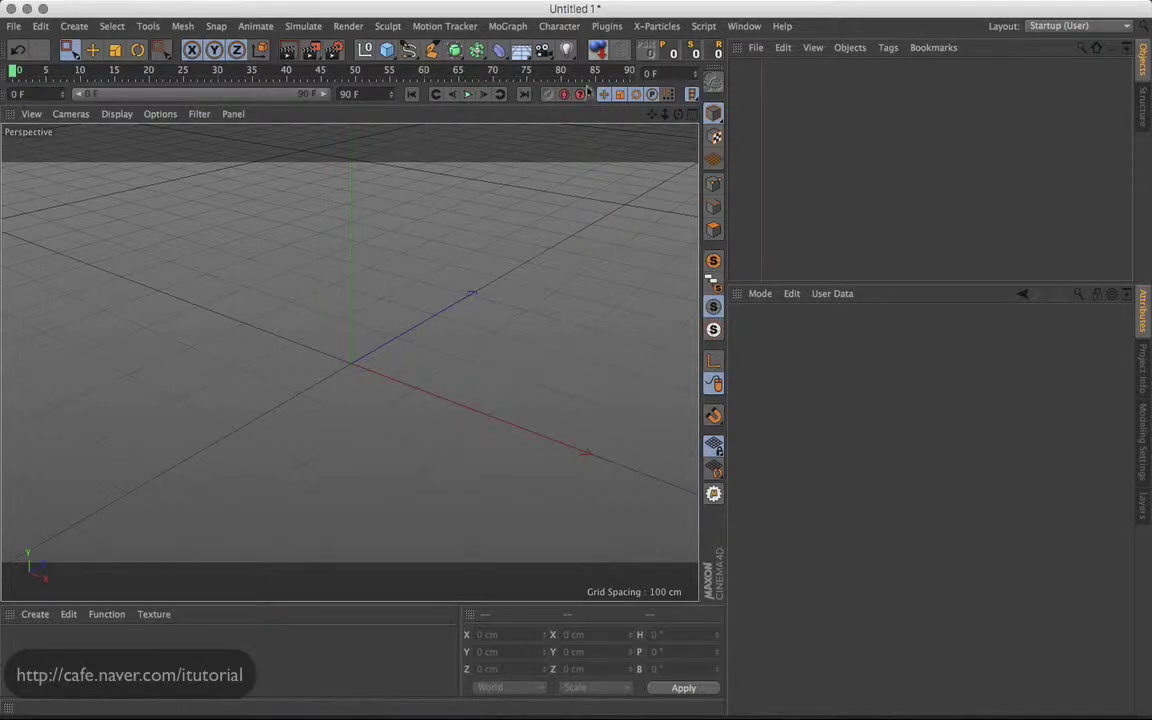
In Customize Commands, filter by Cmd+Tab and select the Full-Screen Mode command
{"action": "left_click", "coordinate": [744, 26]}
{"action": "mouse_move", "coordinate": [775, 51]}
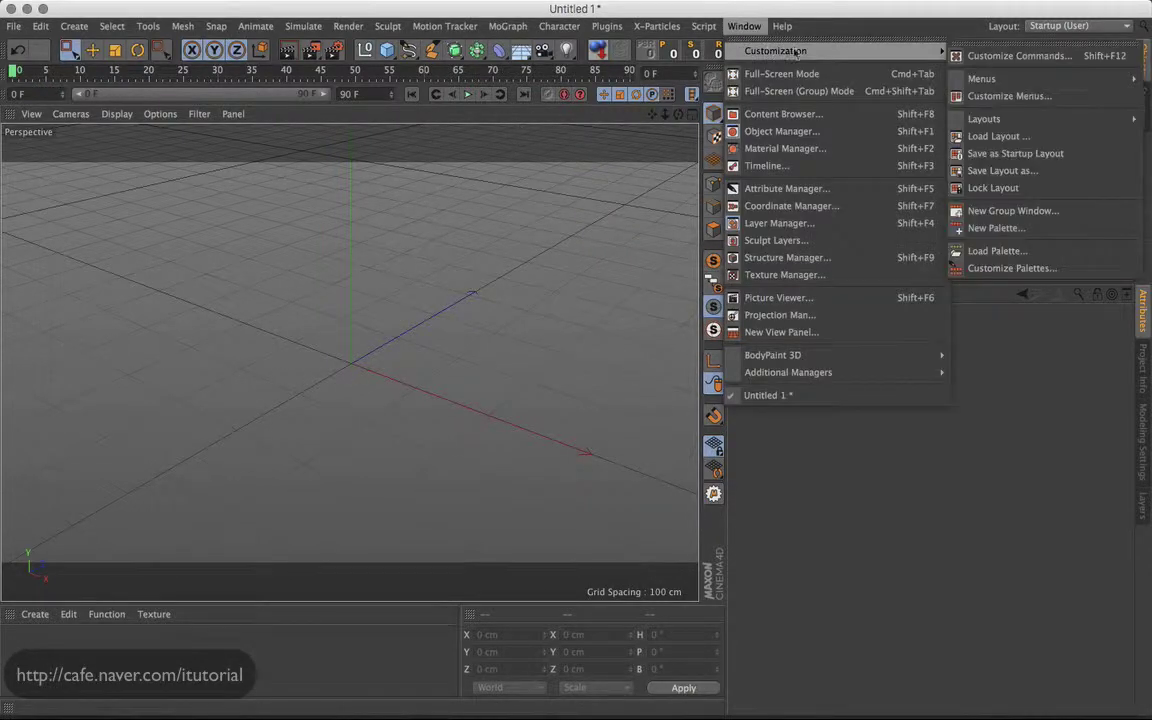
{"action": "left_click", "coordinate": [977, 60]}
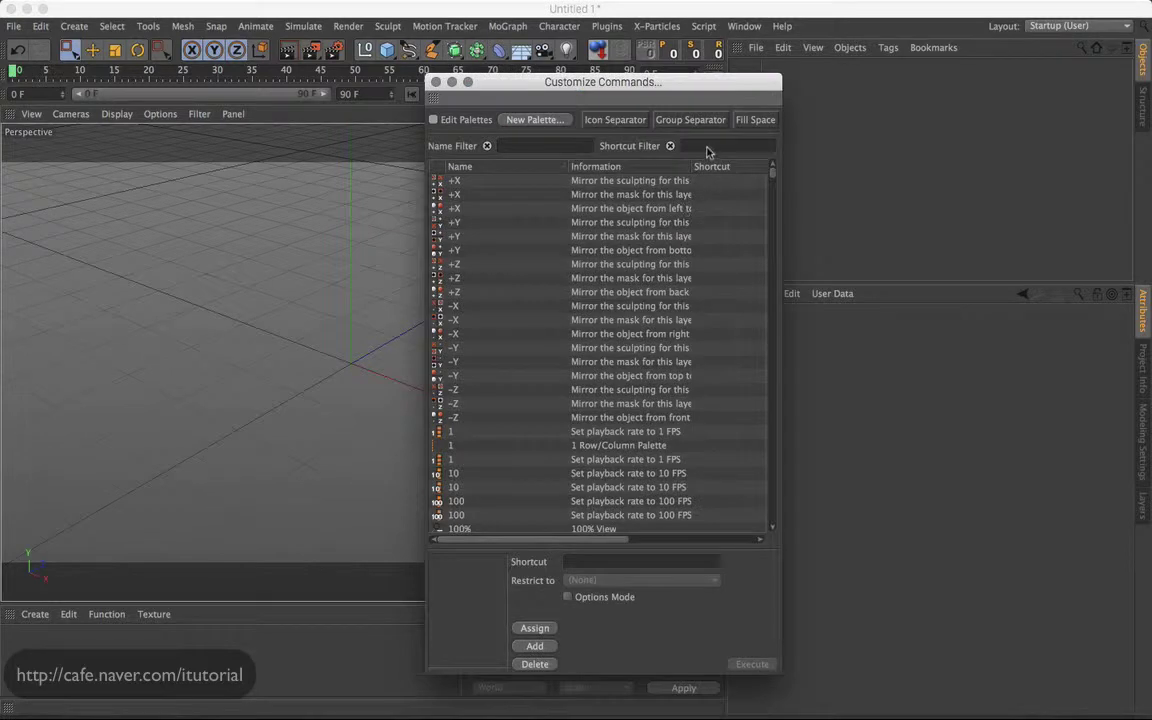
{"action": "left_click", "coordinate": [700, 147]}
{"action": "key", "text": "super+Tab"}
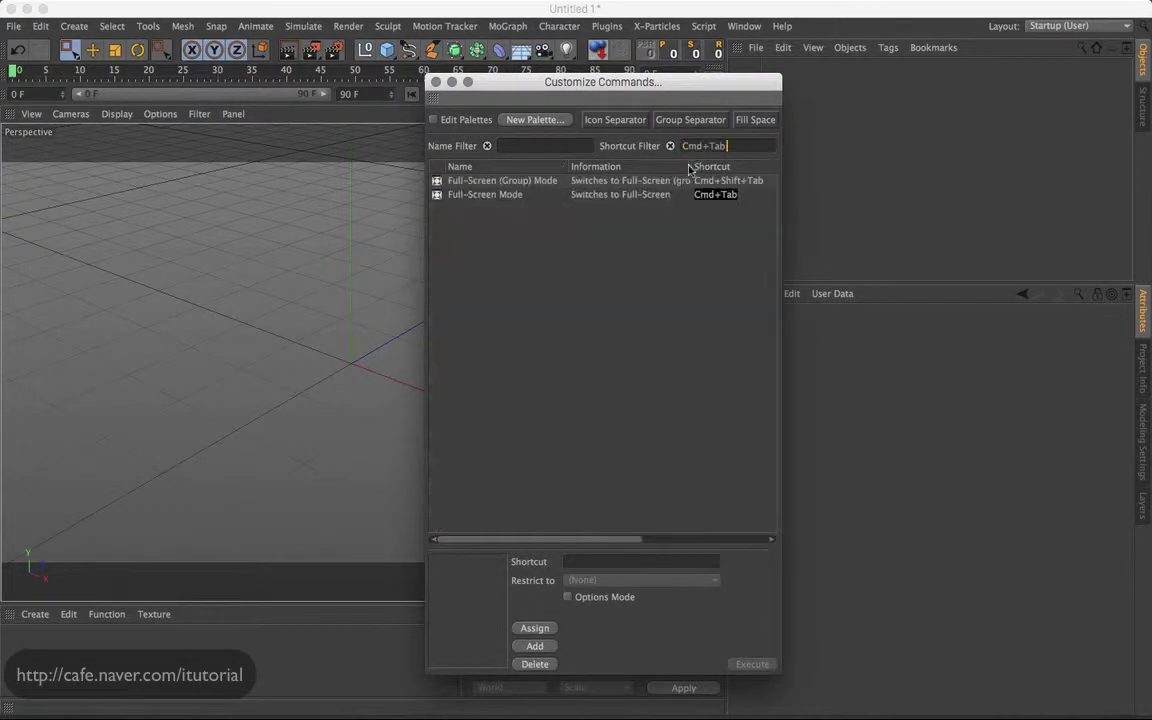
{"action": "left_click", "coordinate": [512, 196]}
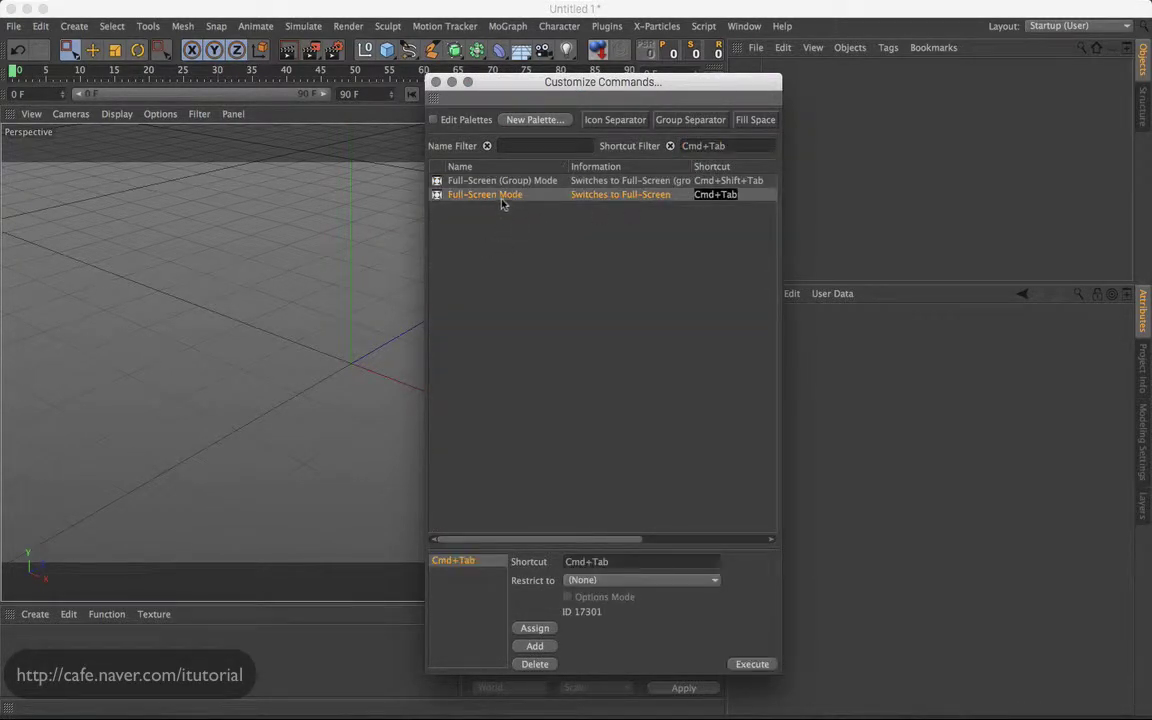
{"action": "left_click", "coordinate": [532, 183]}
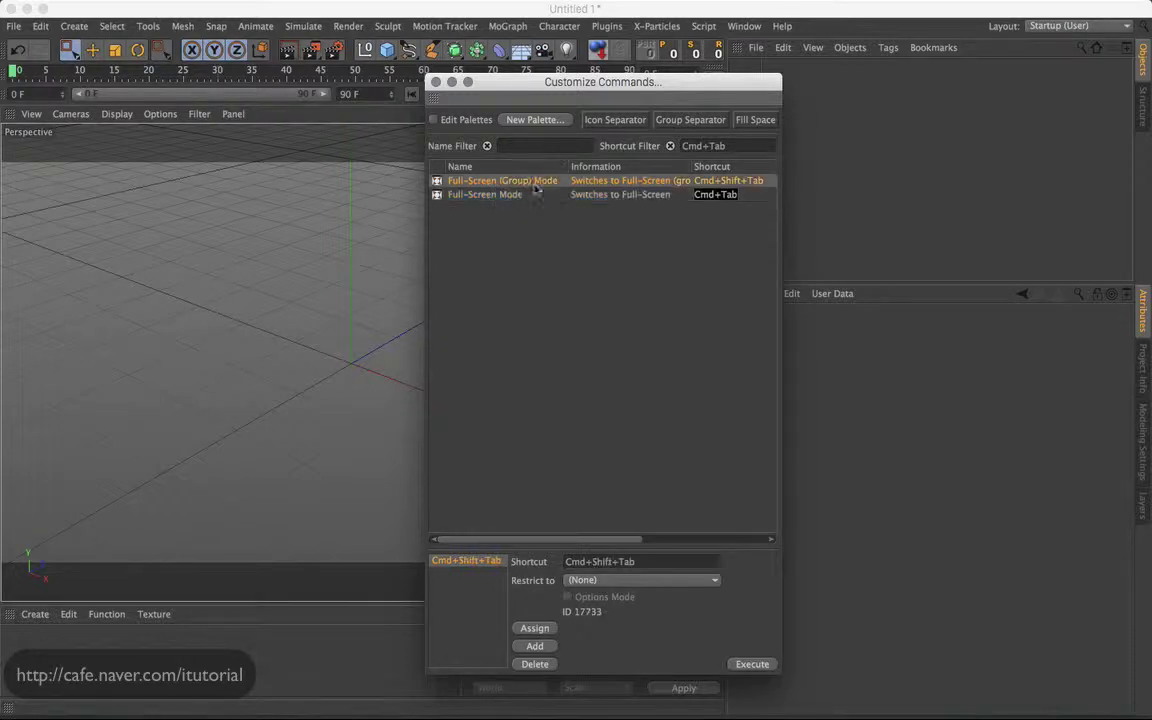
{"action": "left_click", "coordinate": [512, 196]}
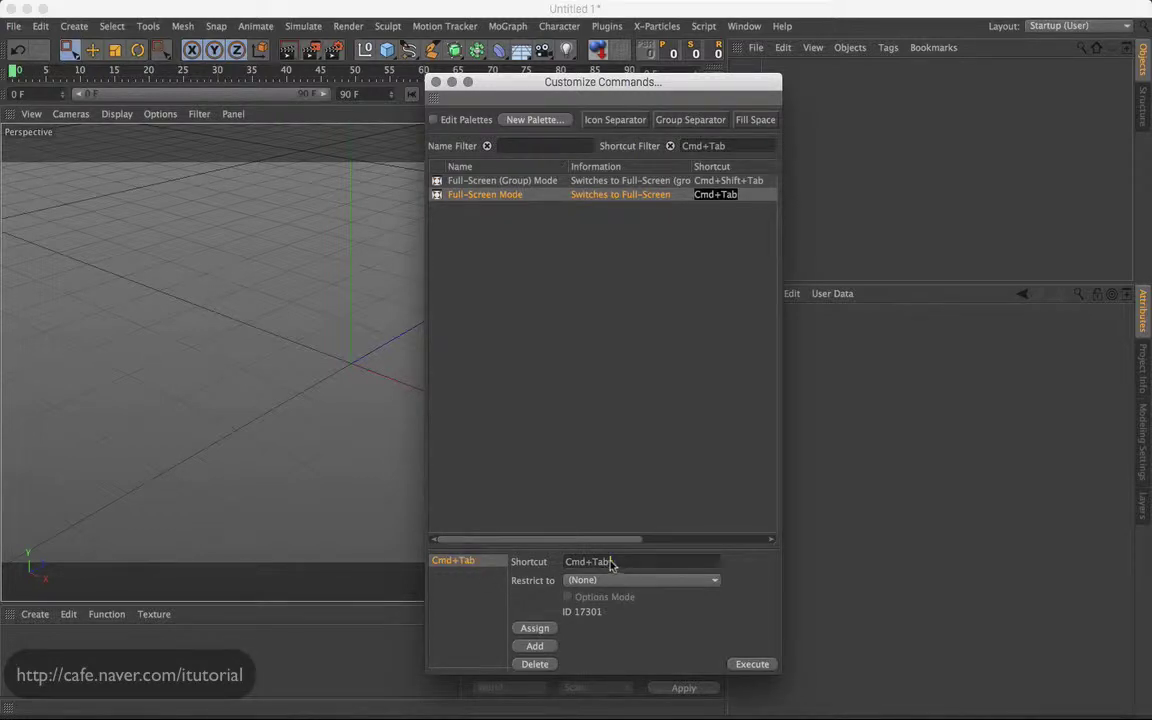
Add ` as a second Full-Screen Mode shortcut, overriding the Sel Wireframe conflict
{"action": "key", "text": "BackSpace"}
{"action": "key", "text": "BackSpace"}
{"action": "key", "text": "BackSpace"}
{"action": "left_click", "coordinate": [535, 646]}
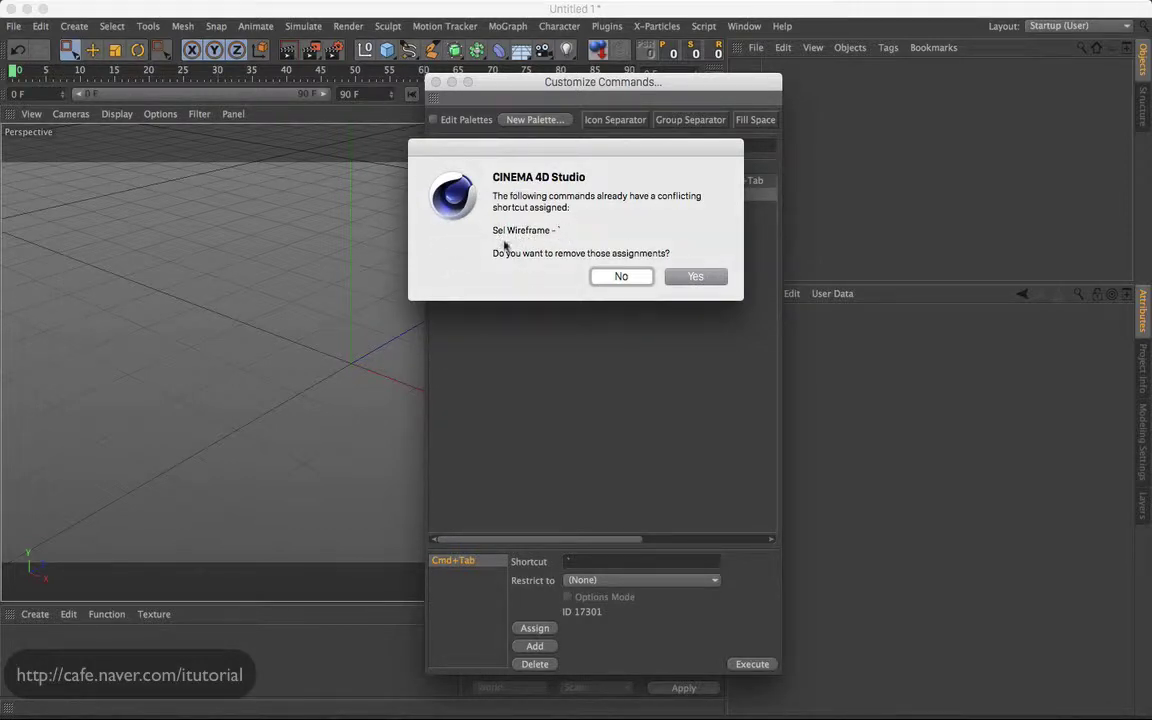
{"action": "left_click", "coordinate": [700, 278]}
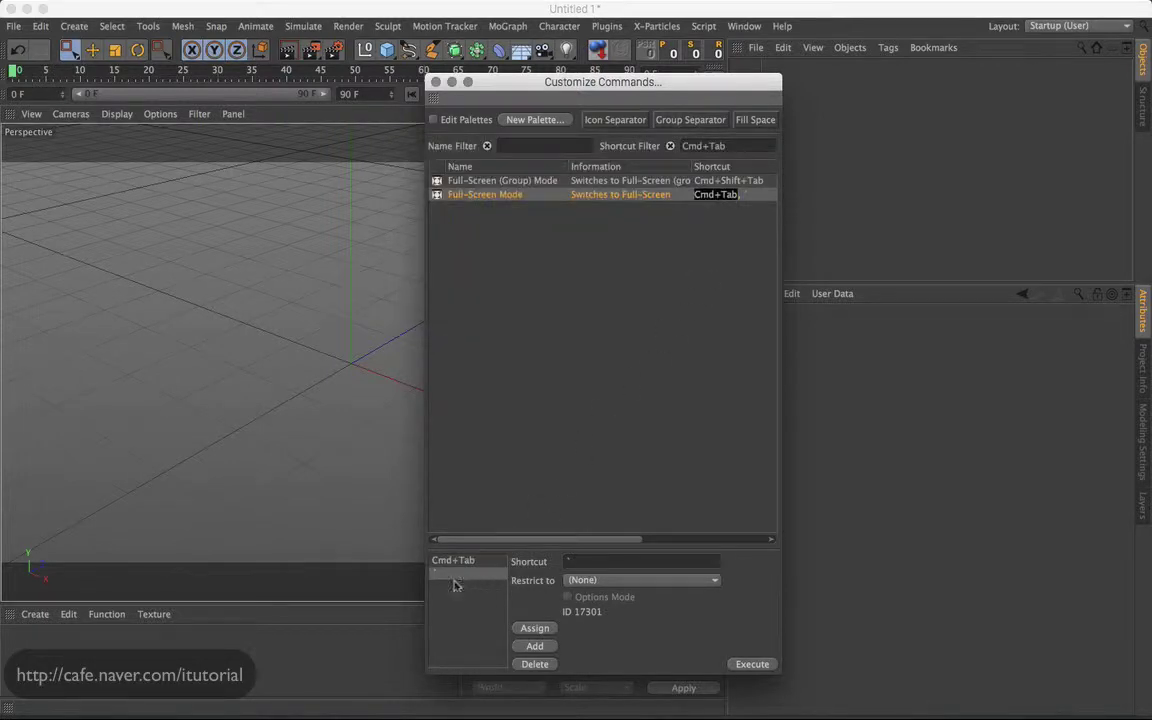
Close the customization window and add a 200 cm Cube to the scene
{"action": "left_click", "coordinate": [436, 83]}
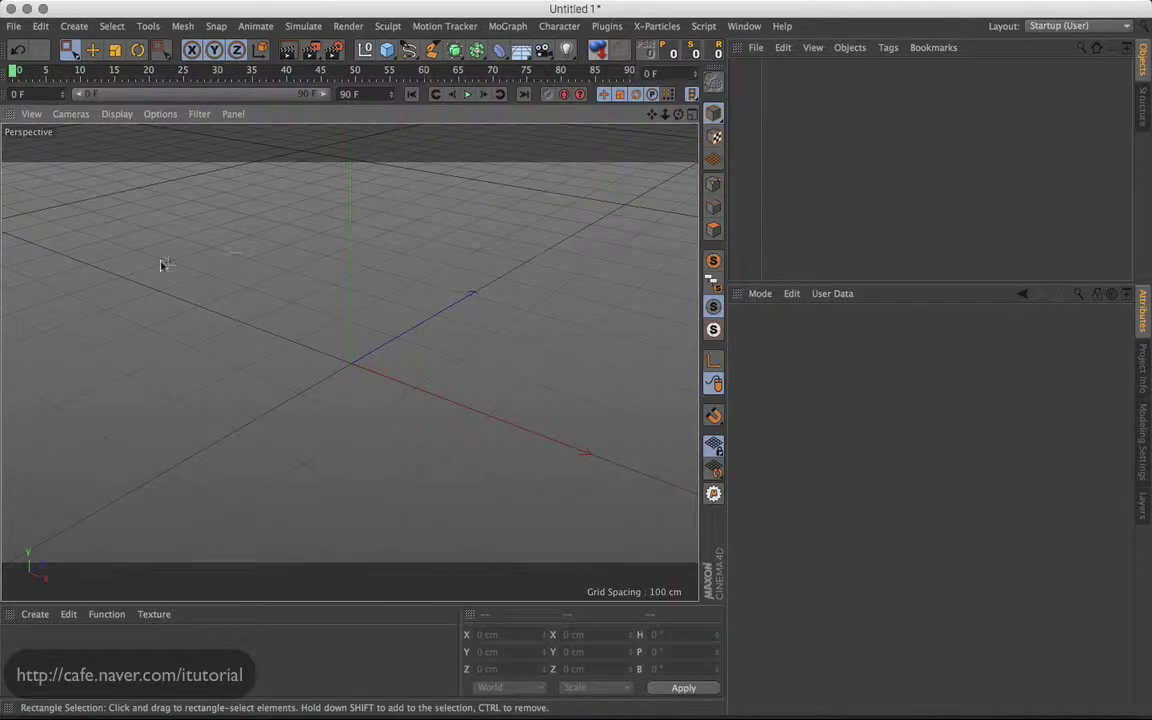
{"action": "left_click", "coordinate": [387, 49]}
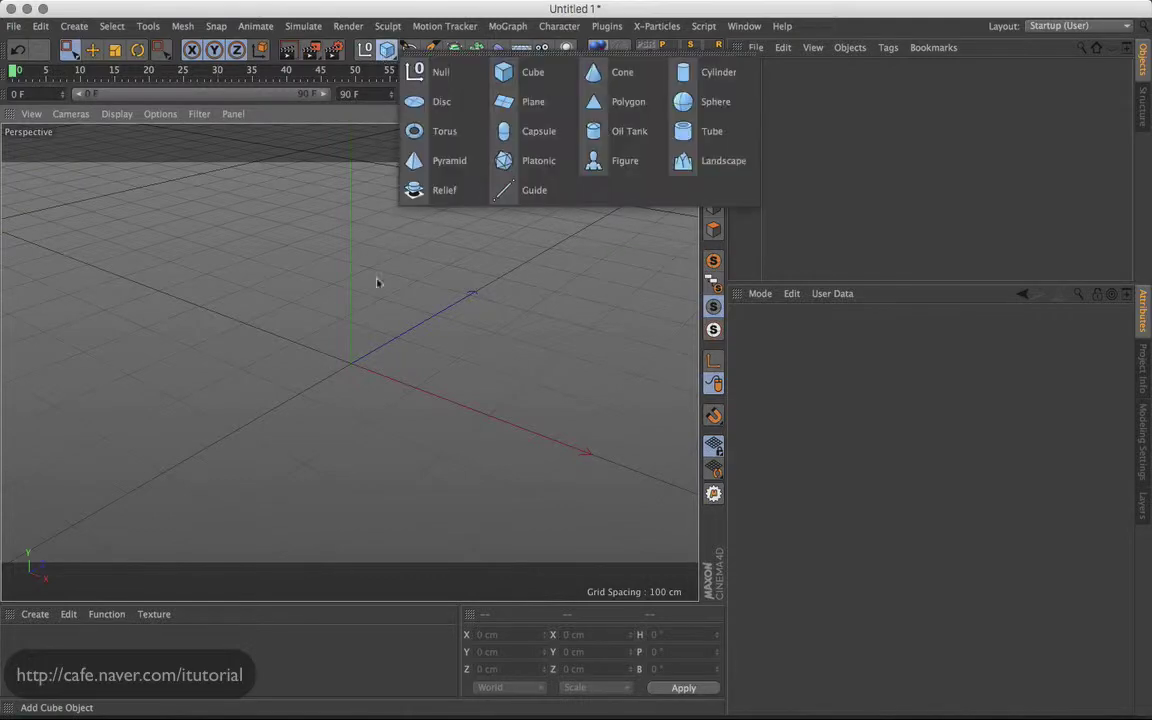
{"action": "left_click", "coordinate": [520, 72]}
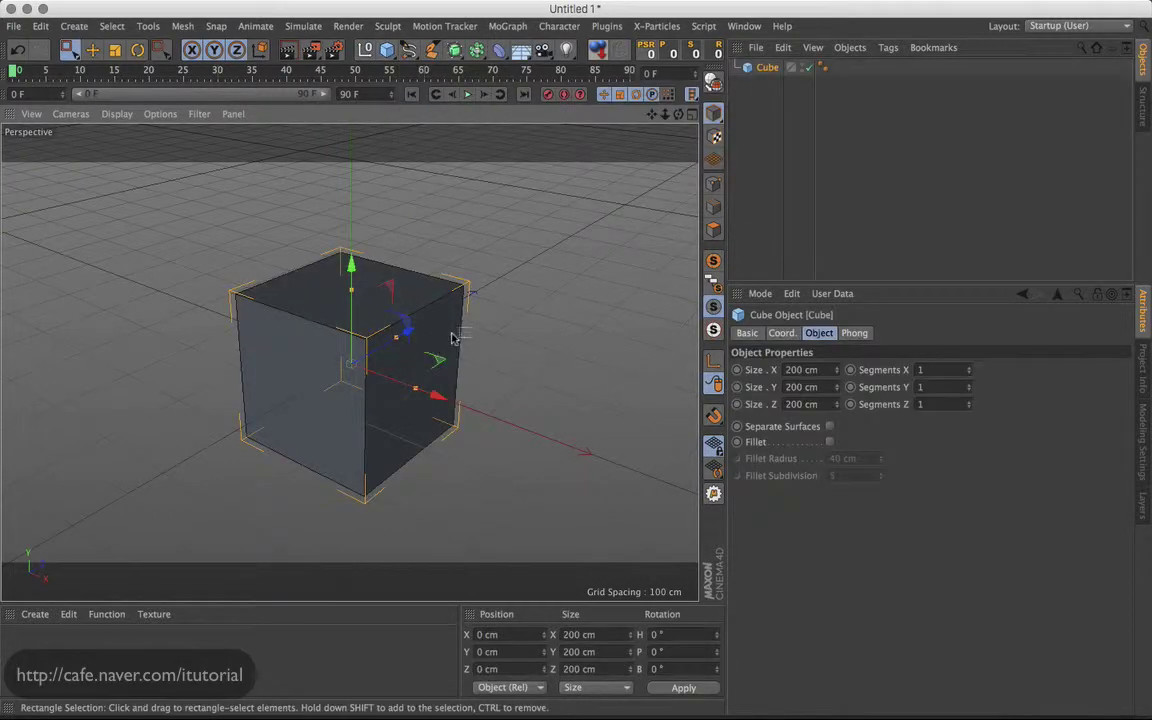
{"action": "left_click_drag", "start_coordinate": [452, 334], "coordinate": [452, 320], "text": "alt"}
Try Ctrl+Tab full-screen on the viewport, object list and attributes panels
{"action": "key", "text": "ctrl+Tab"}
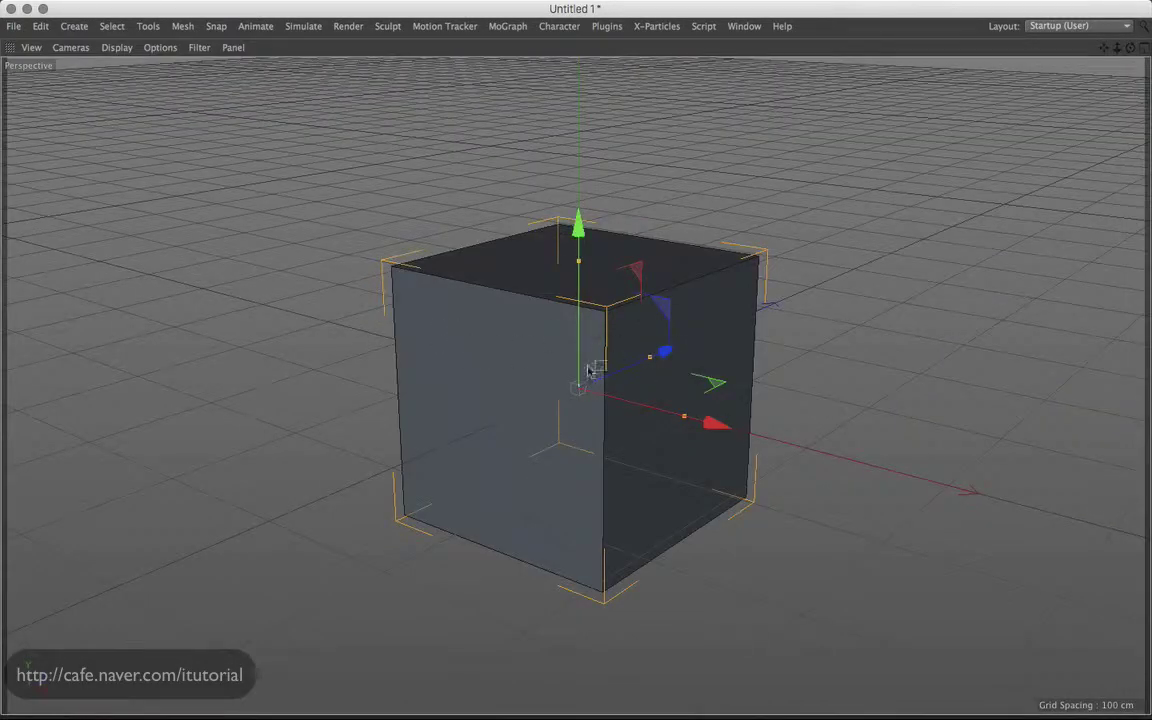
{"action": "key", "text": "ctrl+Tab"}
{"action": "key", "text": "ctrl+Tab"}
{"action": "key", "text": "ctrl+Tab"}
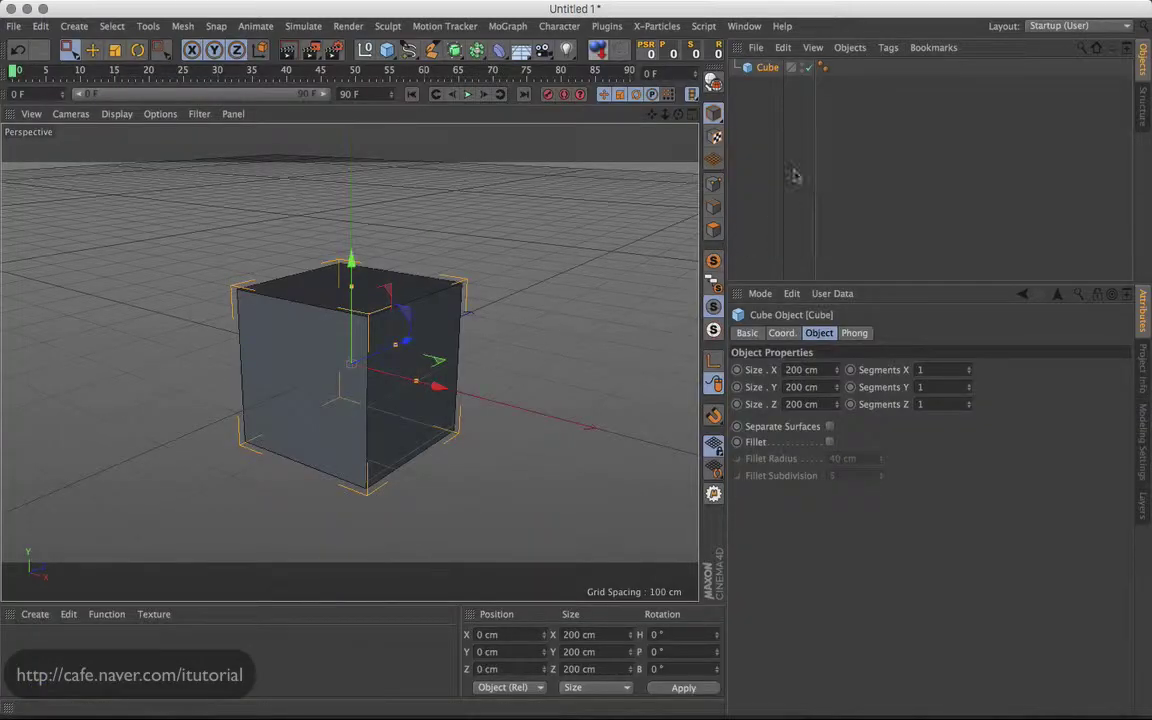
{"action": "key", "text": "ctrl+Tab"}
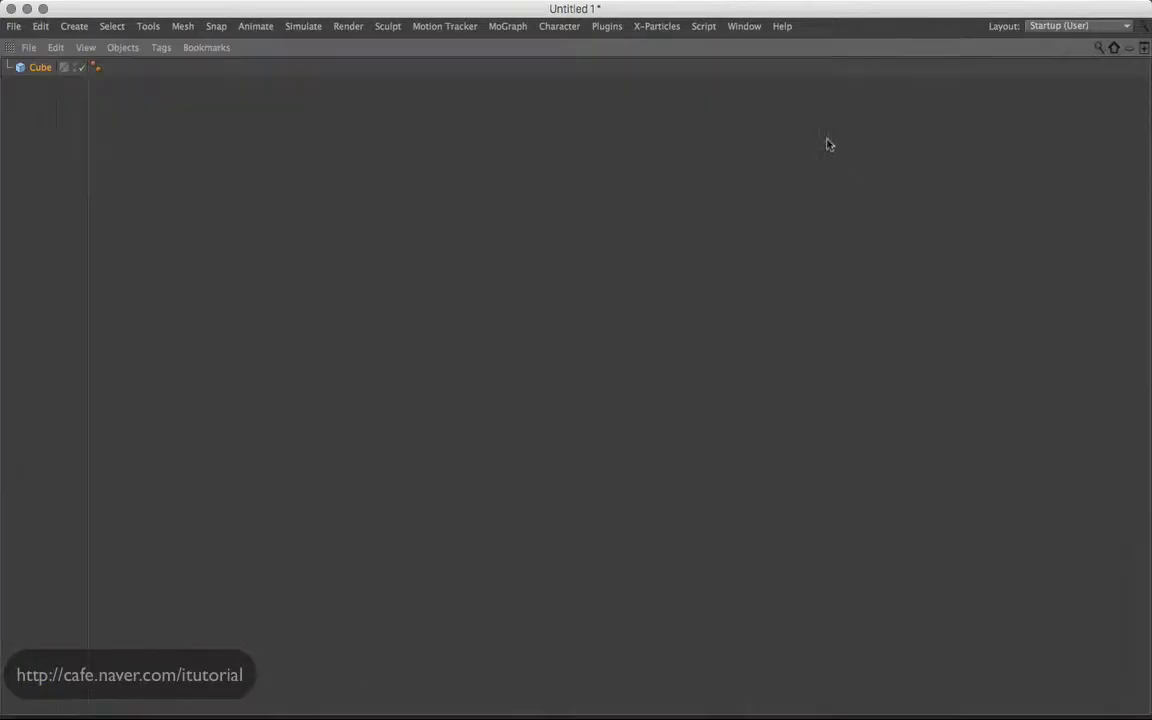
{"action": "key", "text": "ctrl+Tab"}
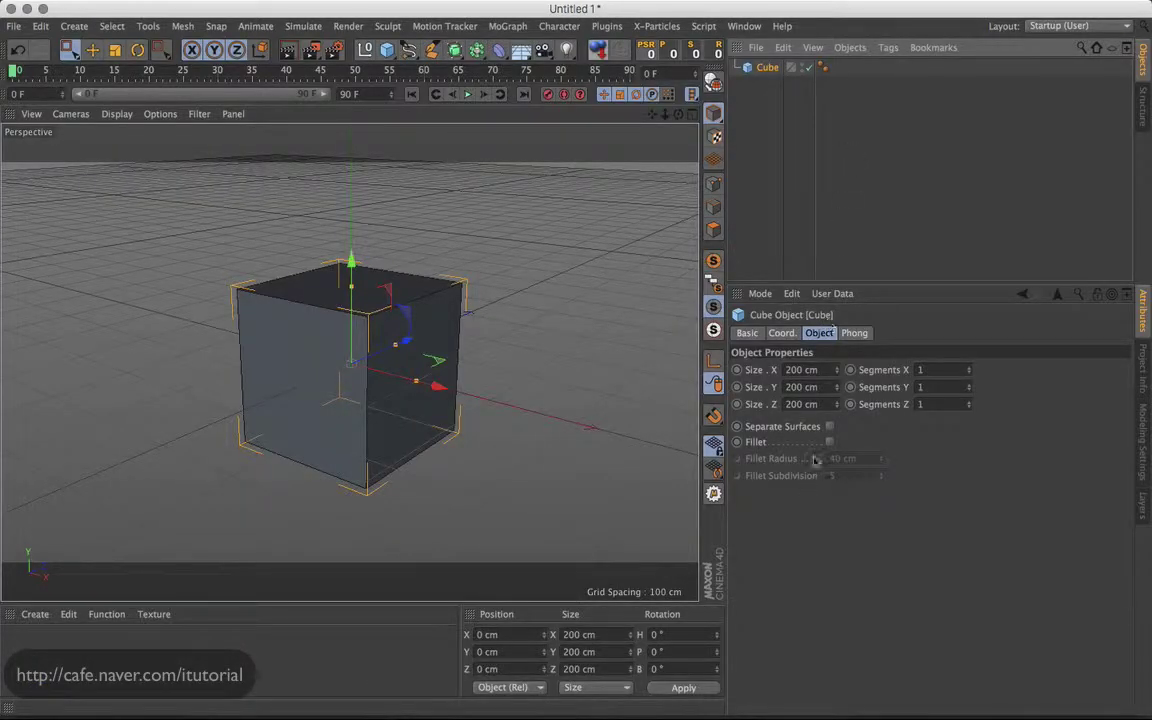
{"action": "key", "text": "ctrl+Tab"}
{"action": "key", "text": "ctrl+Tab"}
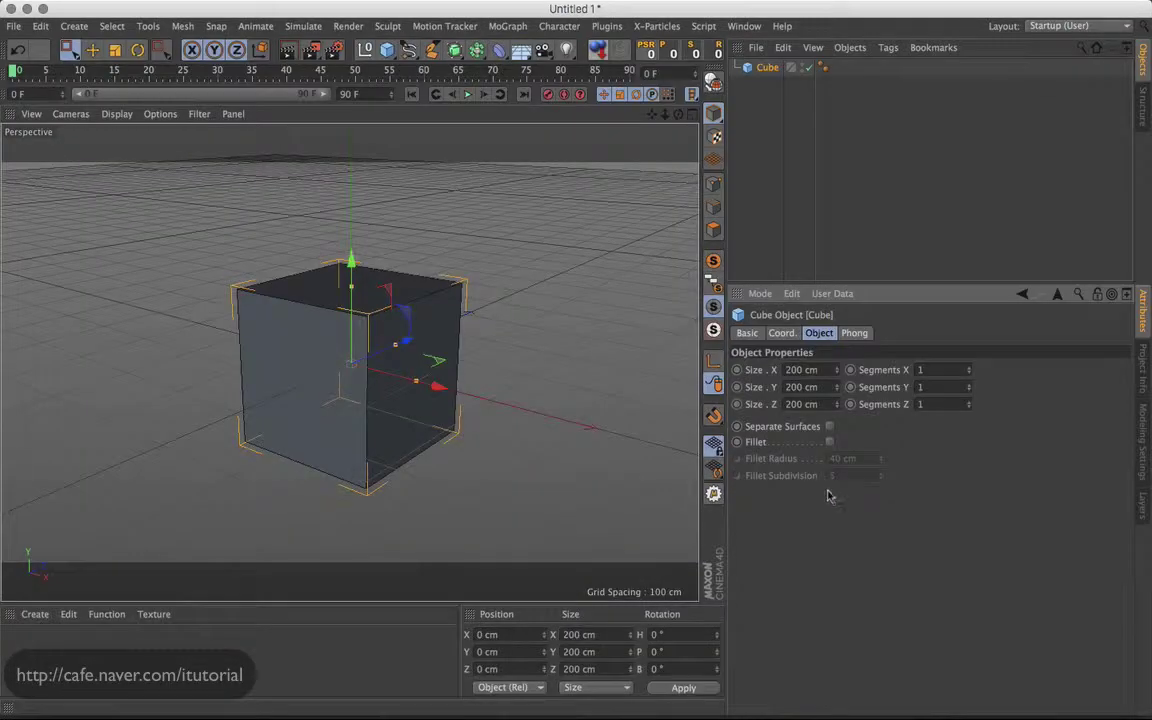
{"action": "key", "text": "ctrl+Tab"}
{"action": "key", "text": "ctrl+Tab"}
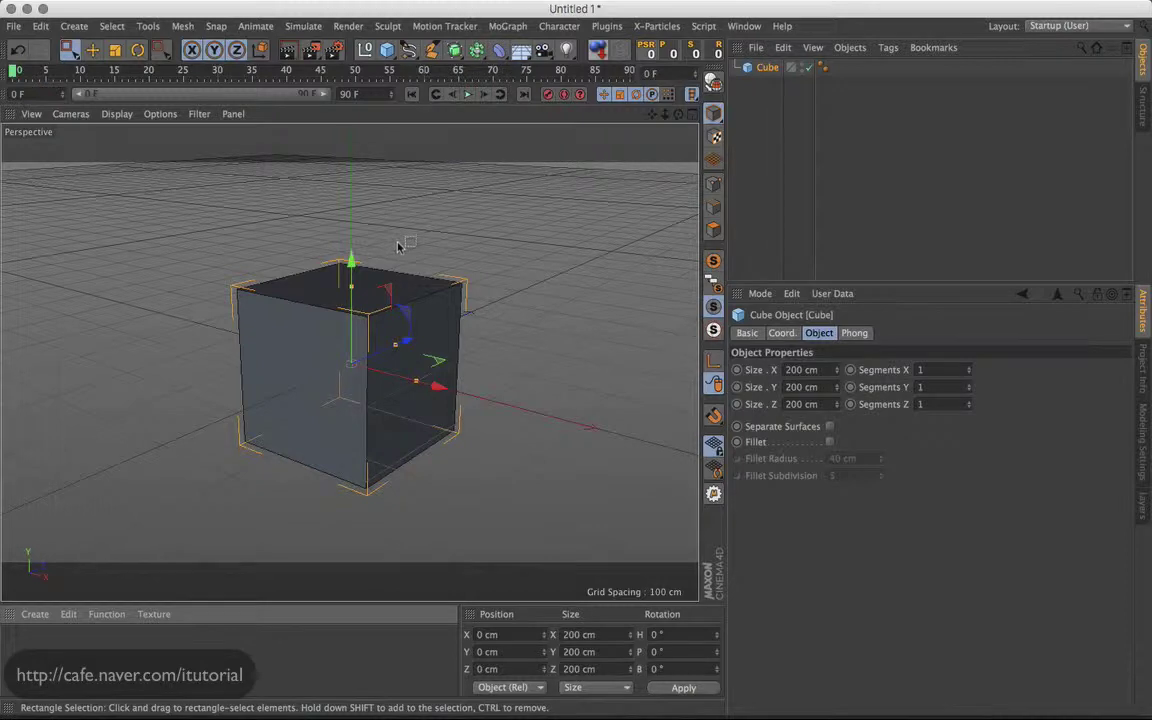
Restore the normal layout, rewind to frame 0 and bring up the timeline palette's options
{"action": "key", "text": "ctrl+Tab"}
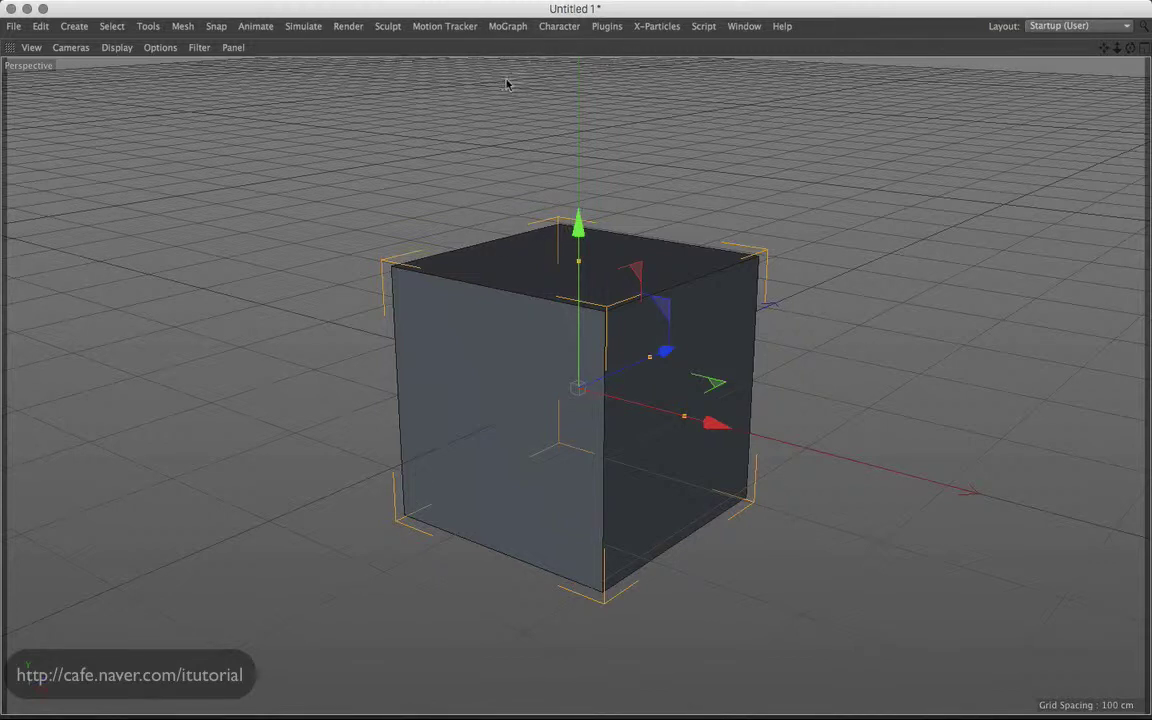
{"action": "key", "text": "ctrl+Tab"}
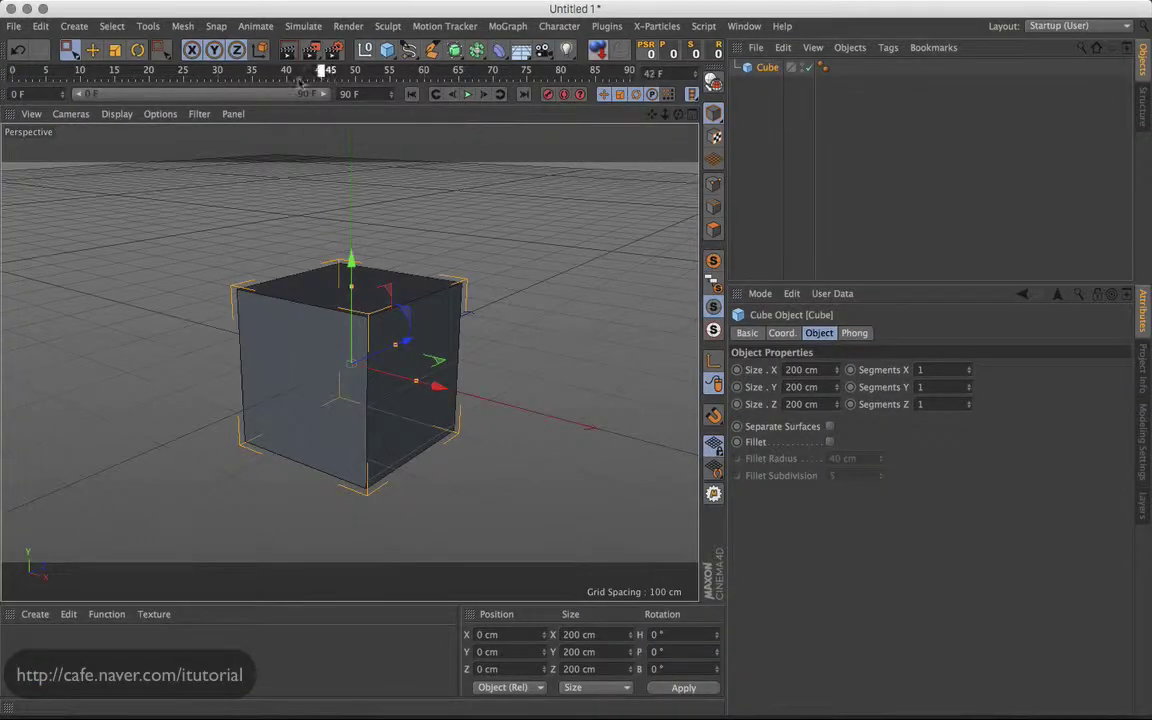
{"action": "key", "text": "shift+f"}
{"action": "left_click", "coordinate": [6, 80]}
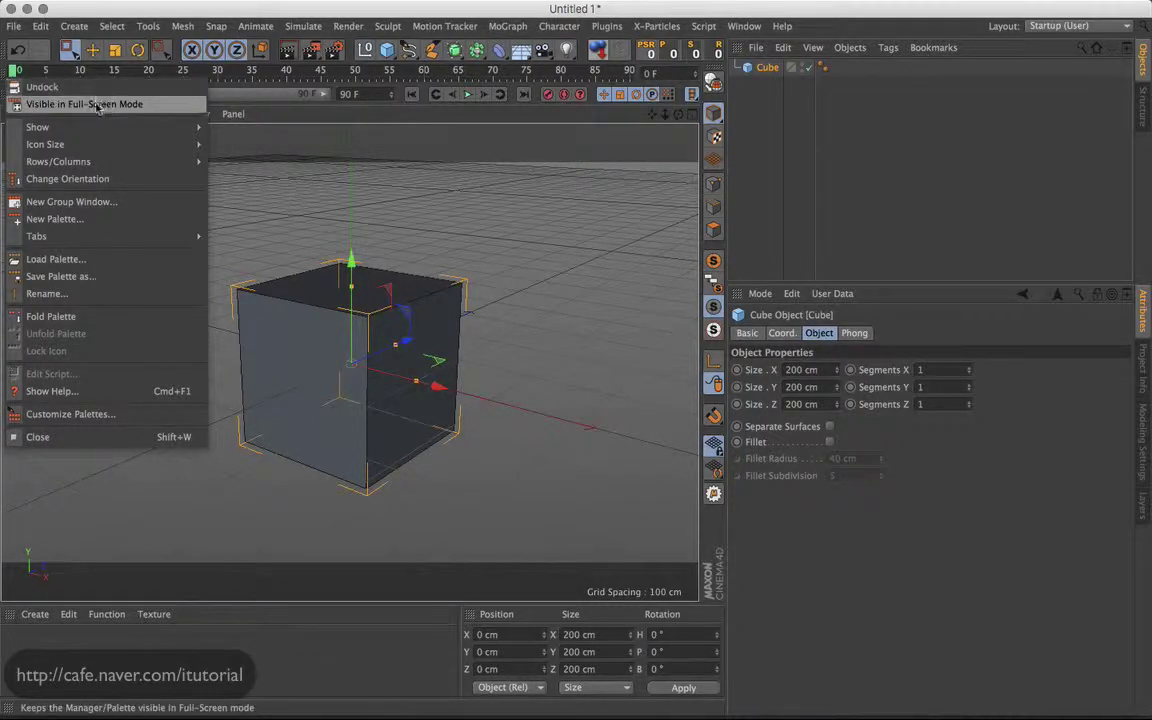
Set the timeline to 'Visible in Full-Screen Mode' and check it full-screen
{"action": "left_click", "coordinate": [112, 104]}
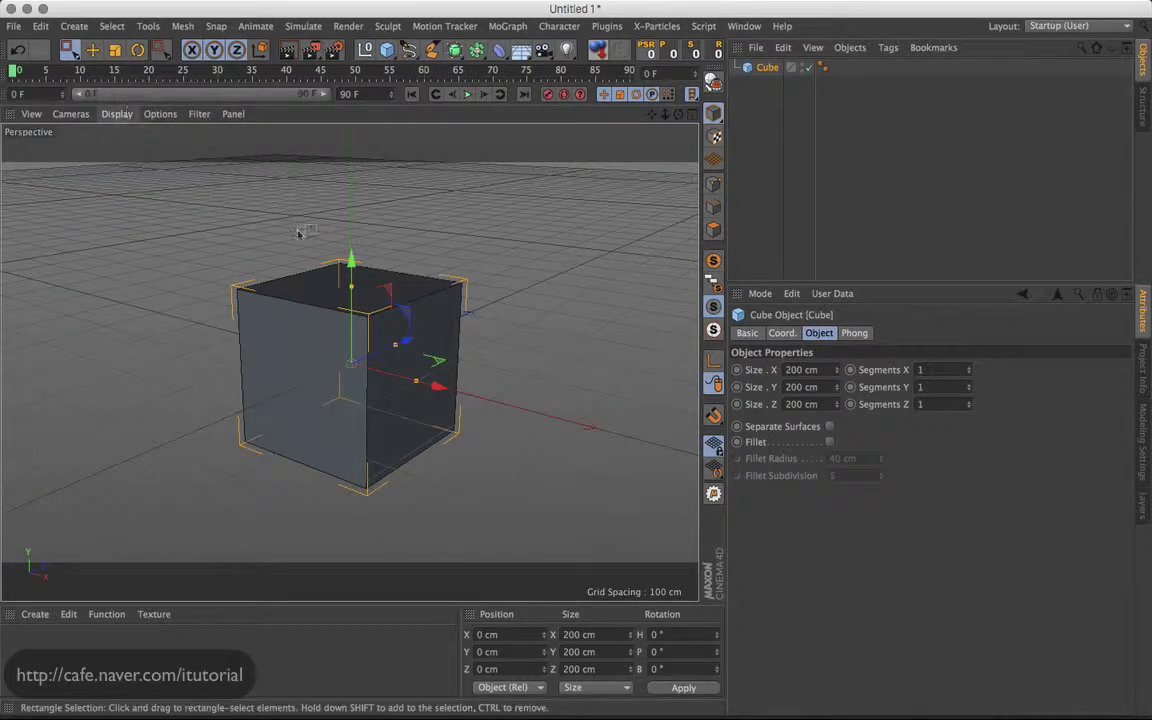
{"action": "key", "text": "ctrl+Tab"}
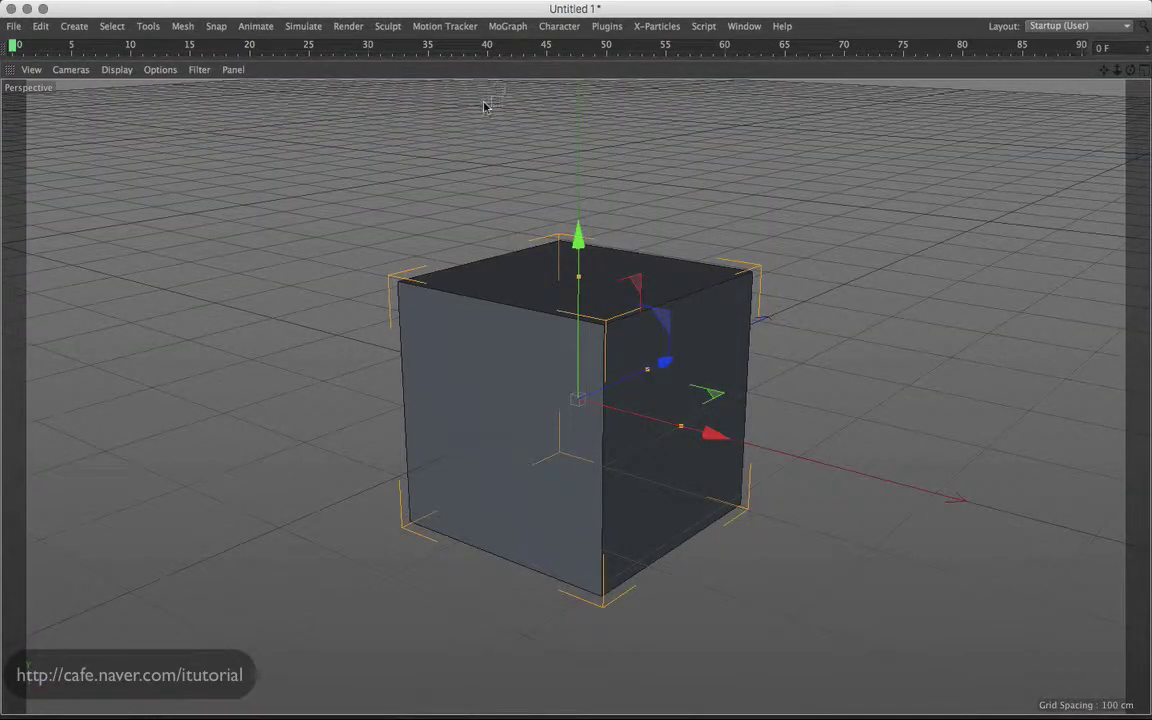
{"action": "key", "text": "ctrl+Tab"}
{"action": "key", "text": "ctrl+Tab"}
{"action": "key", "text": "ctrl+Tab"}
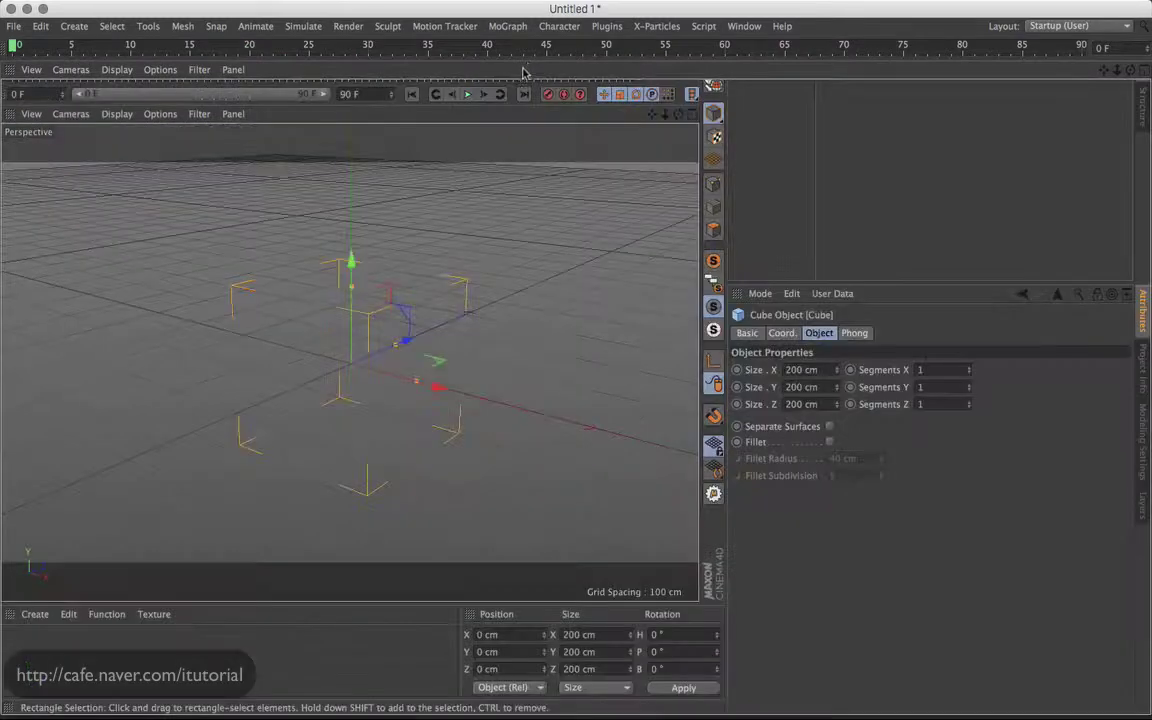
Set the animation toolbar to 'Visible in Full-Screen Mode' and preview the full-screen layout
{"action": "left_click", "coordinate": [6, 106]}
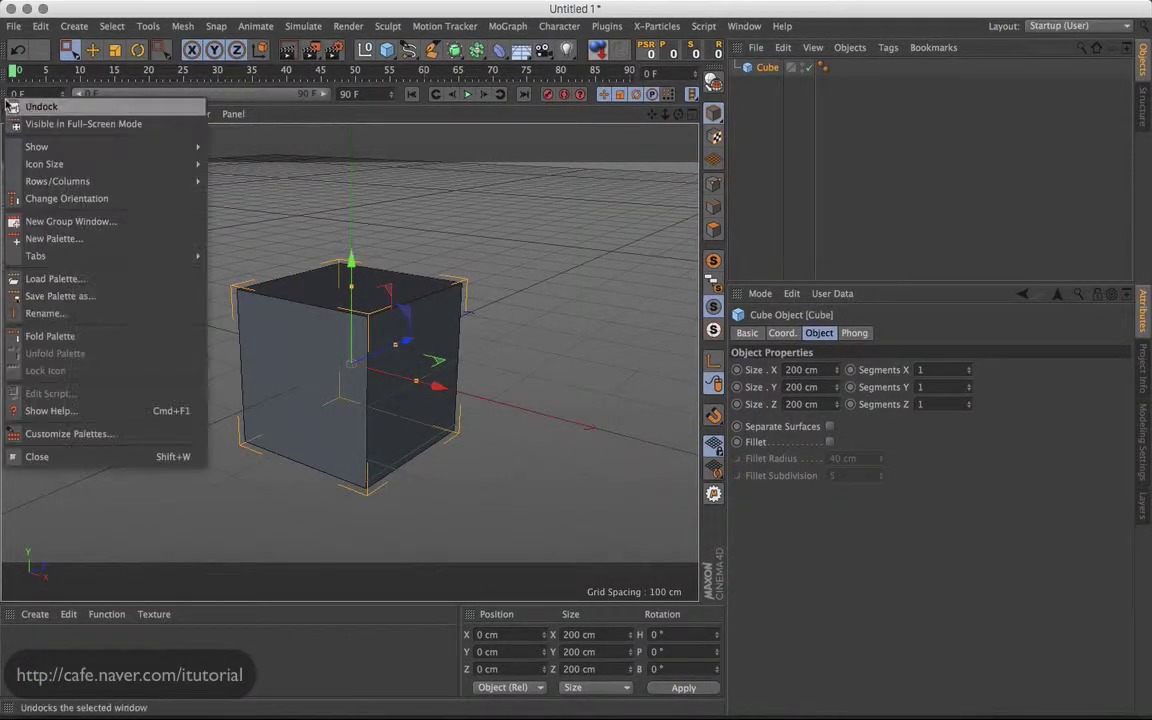
{"action": "left_click", "coordinate": [40, 121]}
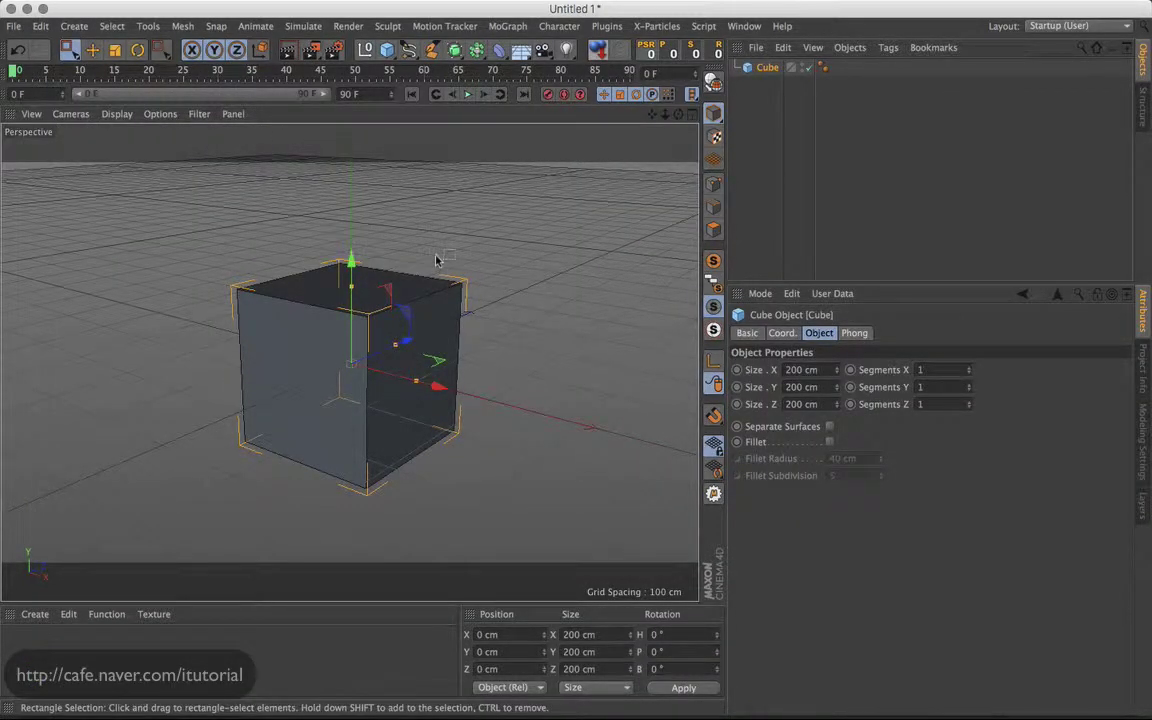
{"action": "key", "text": "ctrl+Tab"}
{"action": "key", "text": "ctrl+Tab"}
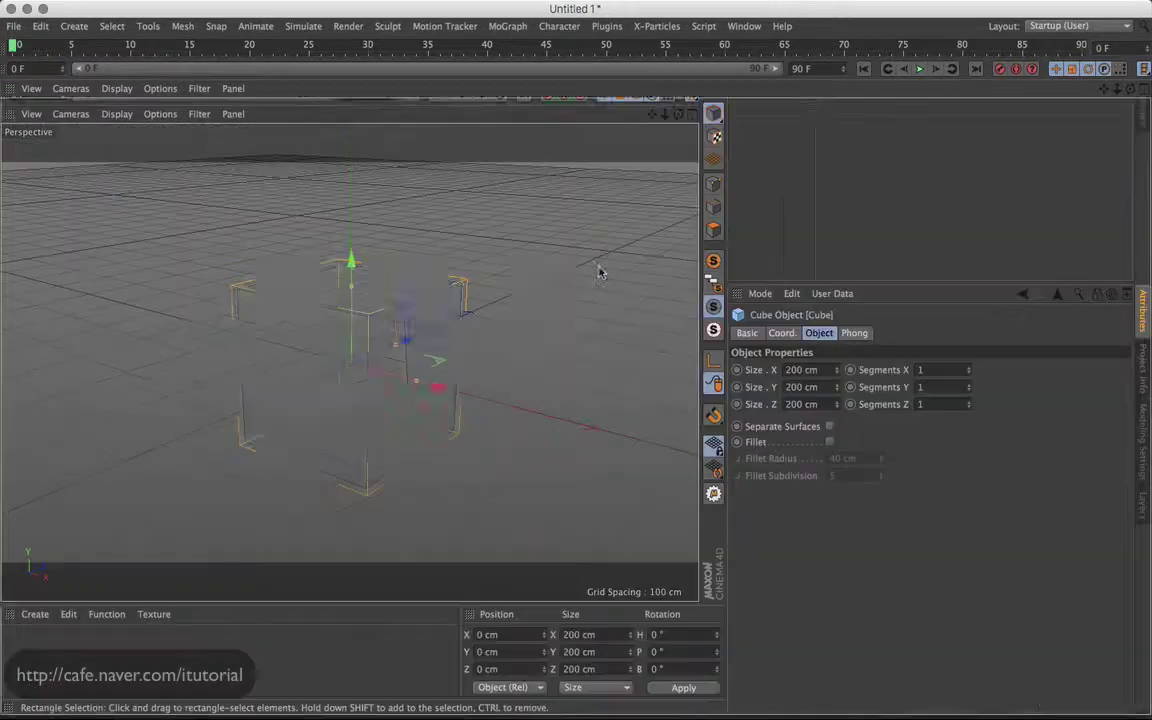
{"action": "key", "text": "ctrl+Tab"}
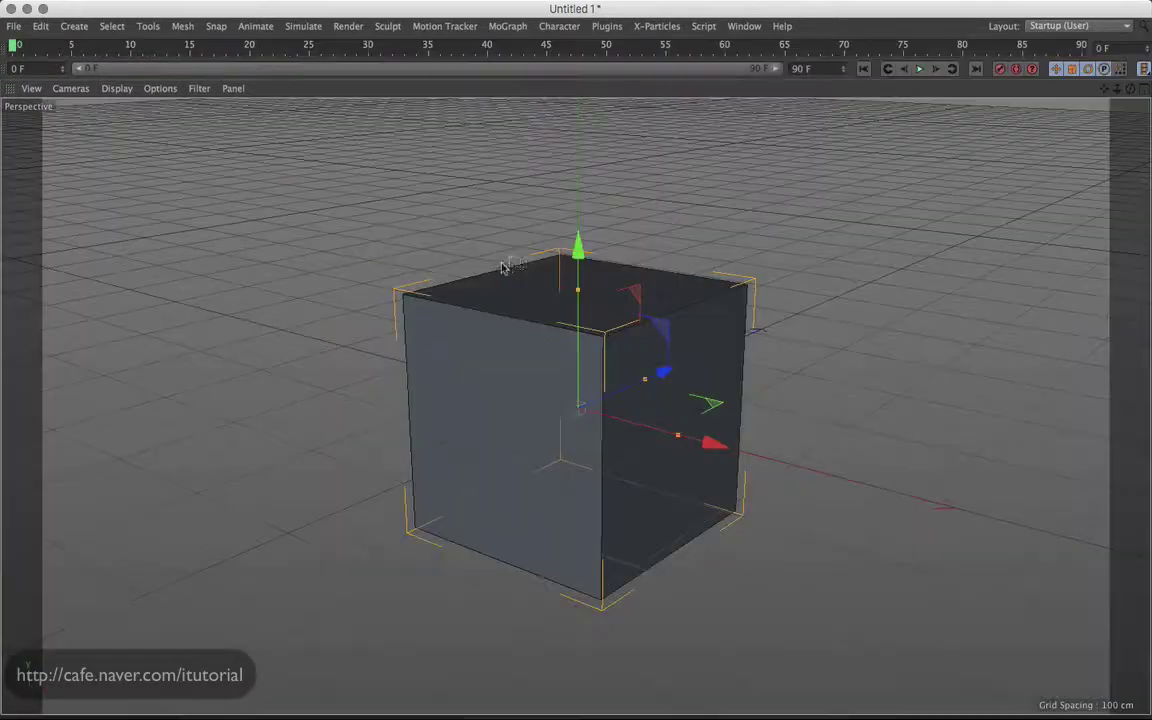
{"action": "key", "text": "ctrl+Tab"}
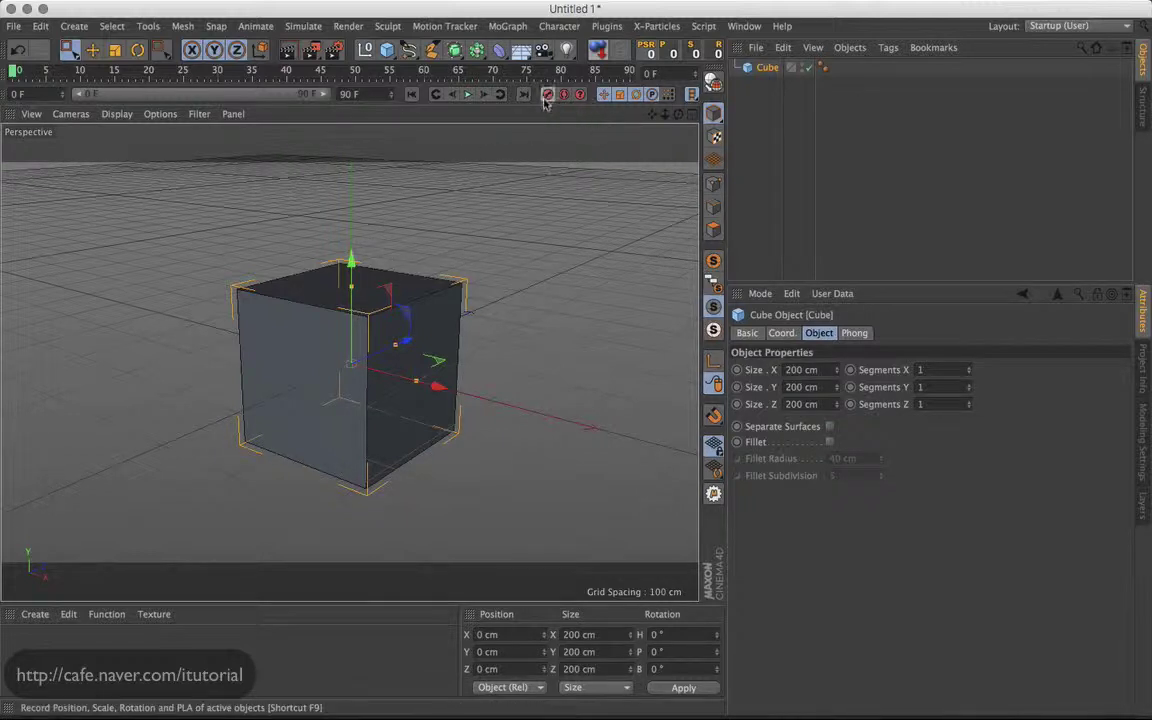
Keyframe the cube sliding from X -278.788 cm at frame 0 to 197.217 cm at frame 90
{"action": "left_click_drag", "start_coordinate": [432, 384], "coordinate": [277, 342]}
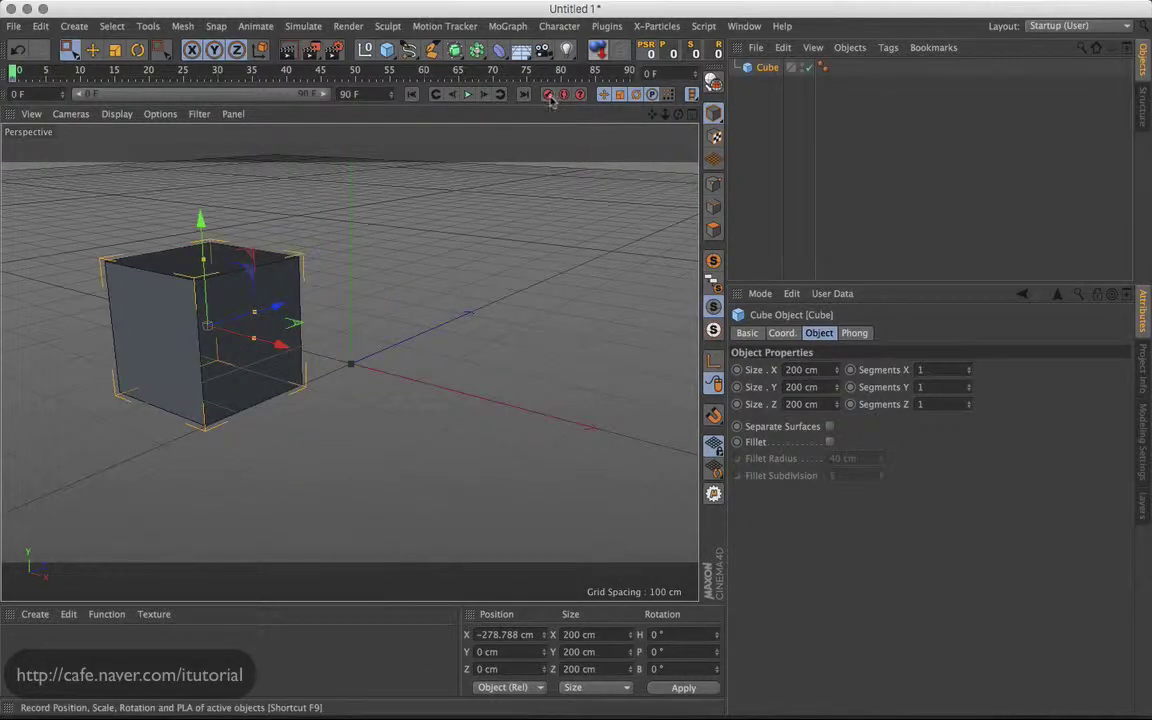
{"action": "key", "text": "F8"}
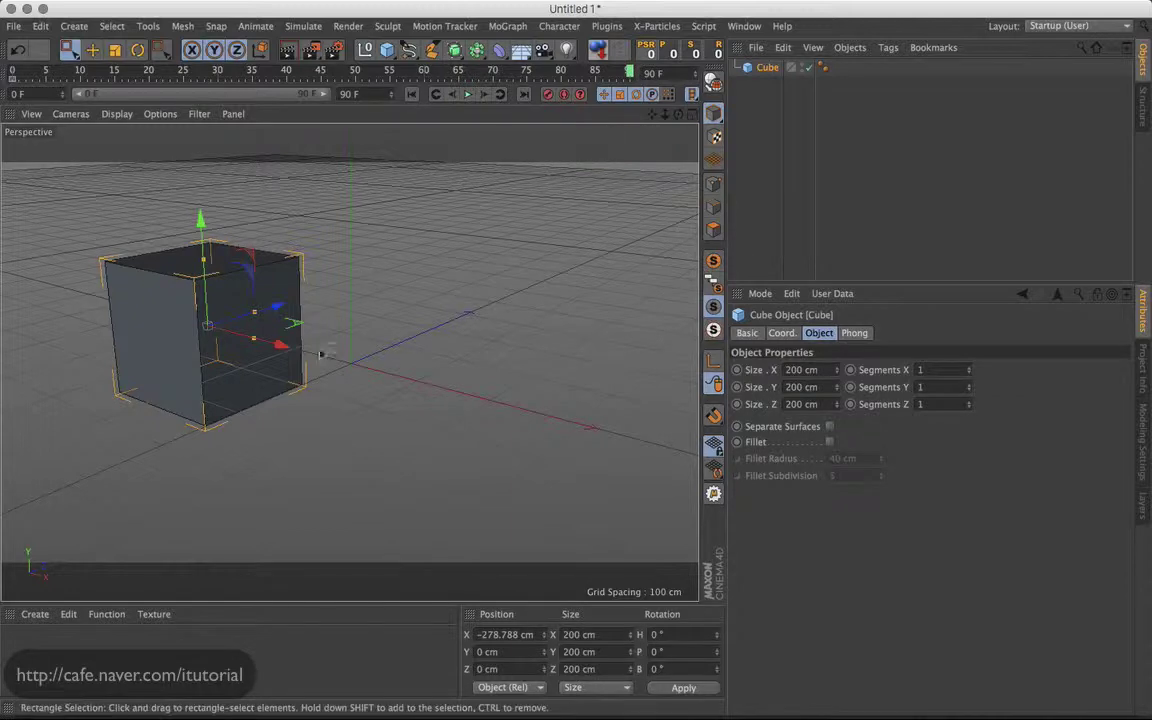
{"action": "left_click_drag", "start_coordinate": [282, 345], "coordinate": [588, 427]}
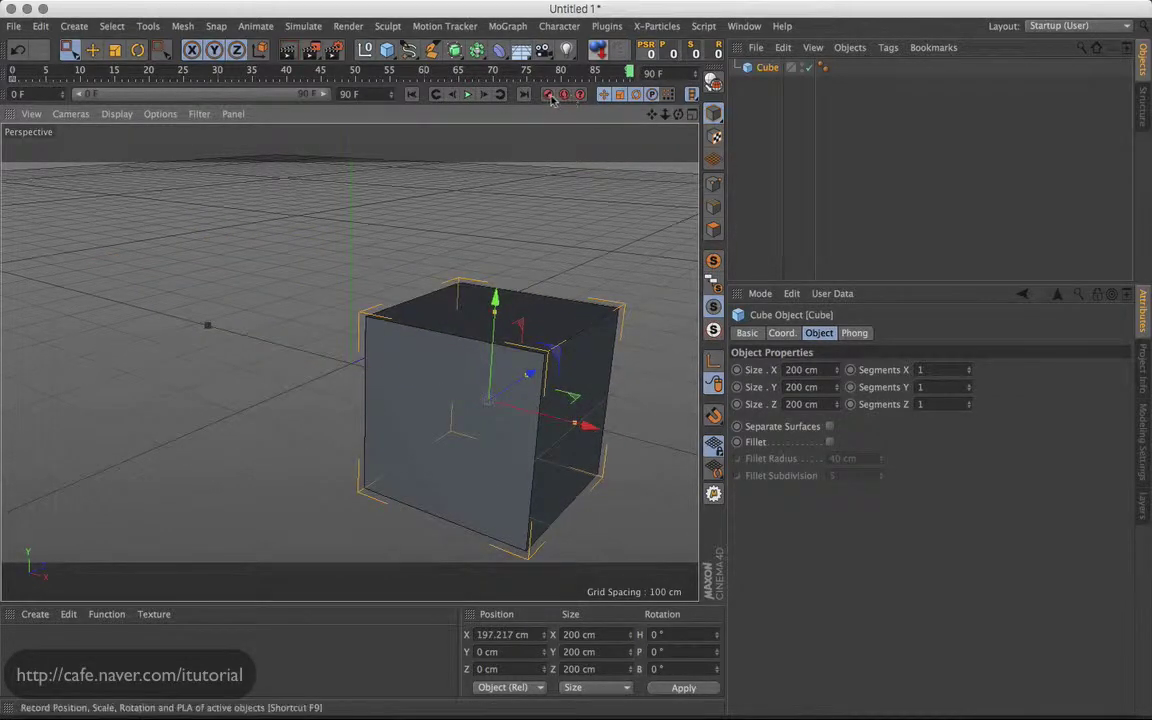
{"action": "left_click", "coordinate": [547, 94]}
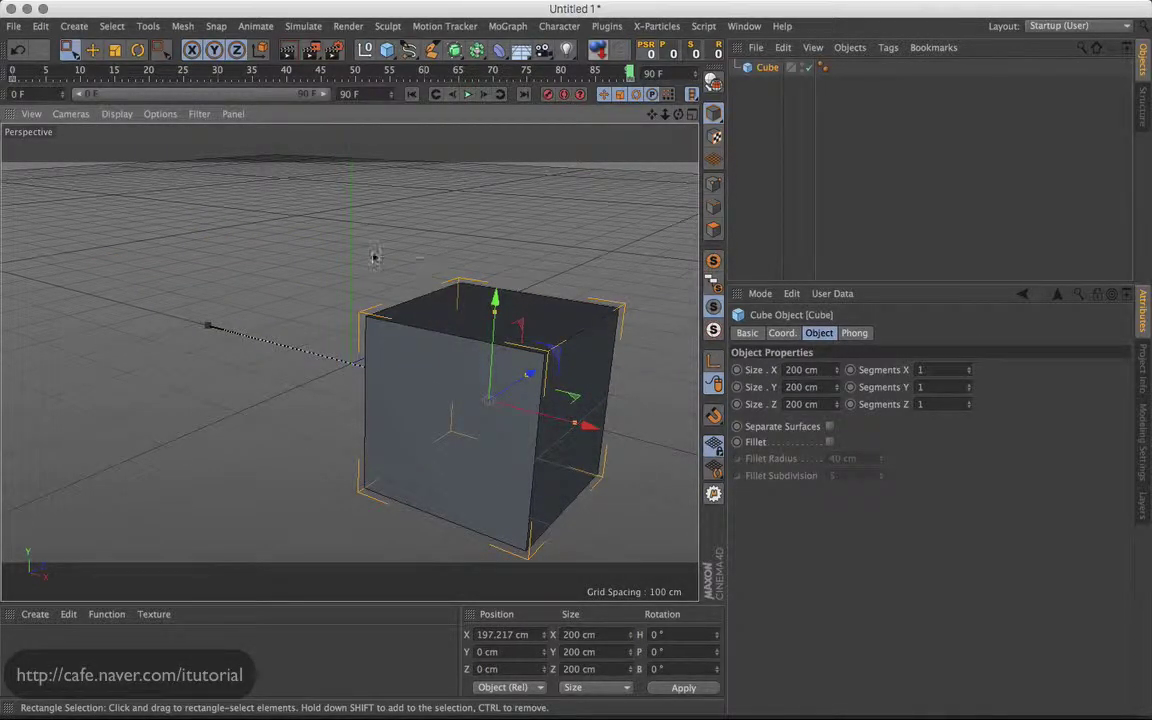
{"action": "key", "text": "ctrl+Tab"}
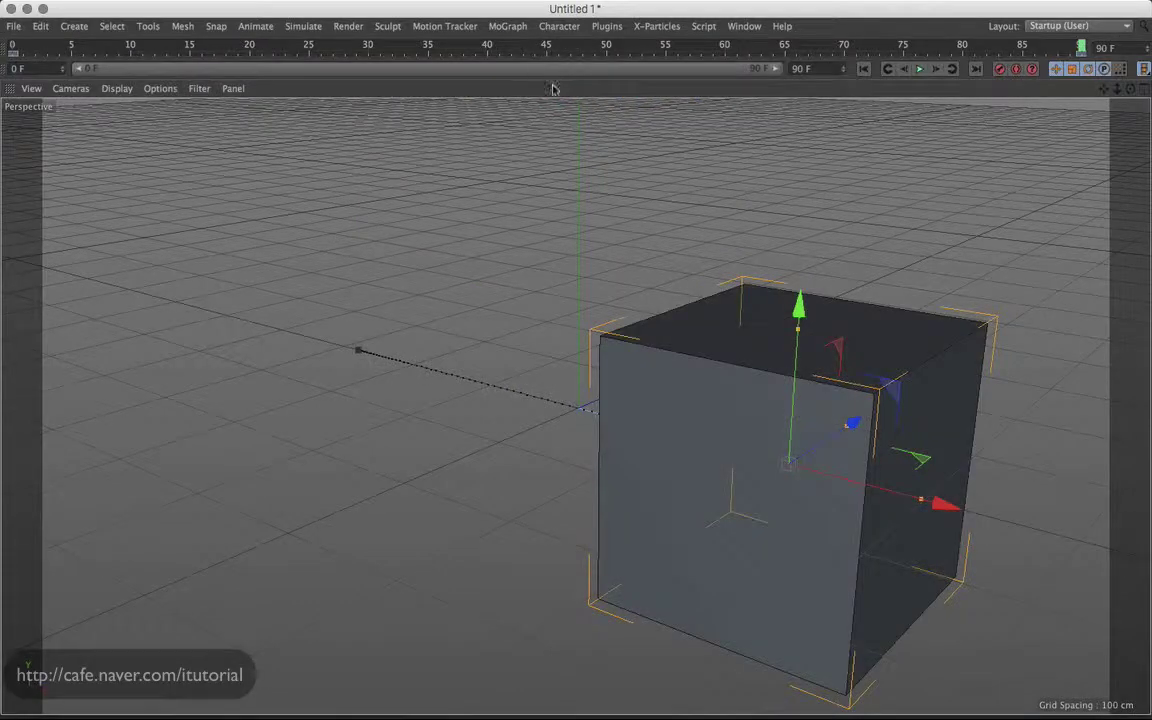
{"action": "mouse_move", "coordinate": [614, 266]}
{"action": "left_mouse_down", "text": "alt"}
{"action": "mouse_move", "coordinate": [625, 244]}
{"action": "mouse_move", "coordinate": [615, 265]}
{"action": "left_mouse_up", "text": "alt"}
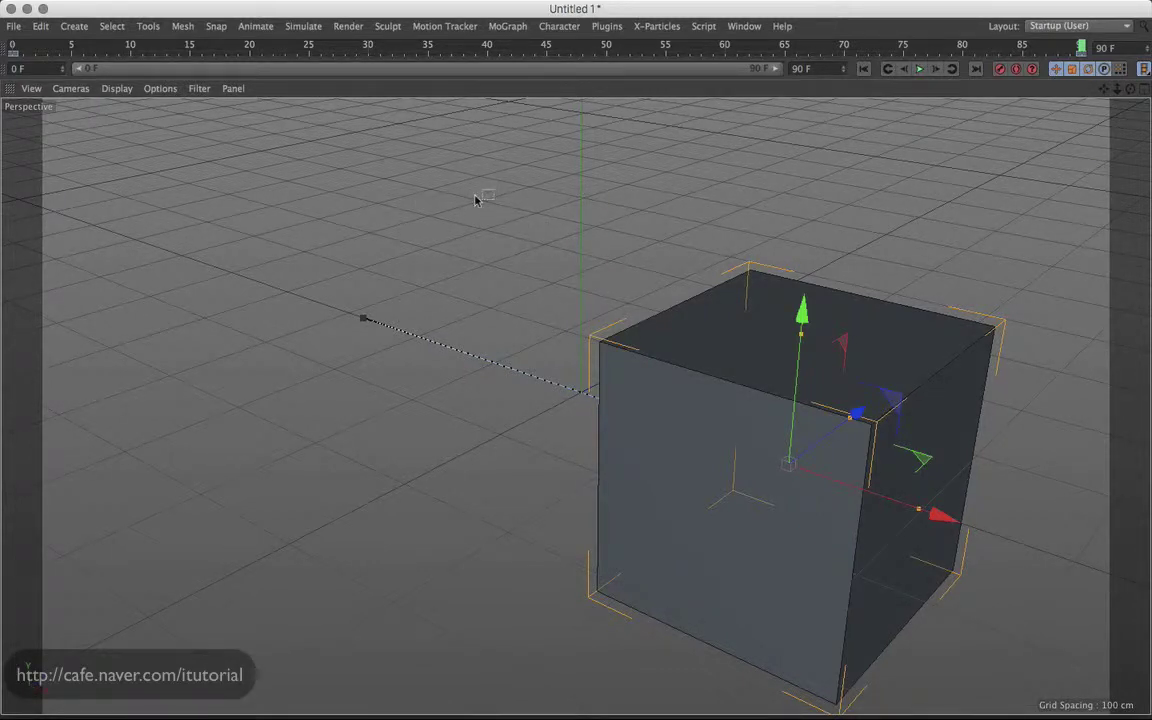
Play the cube animation, scrub to frame 34, and exit full-screen to the normal layout
{"action": "key", "text": "F6"}
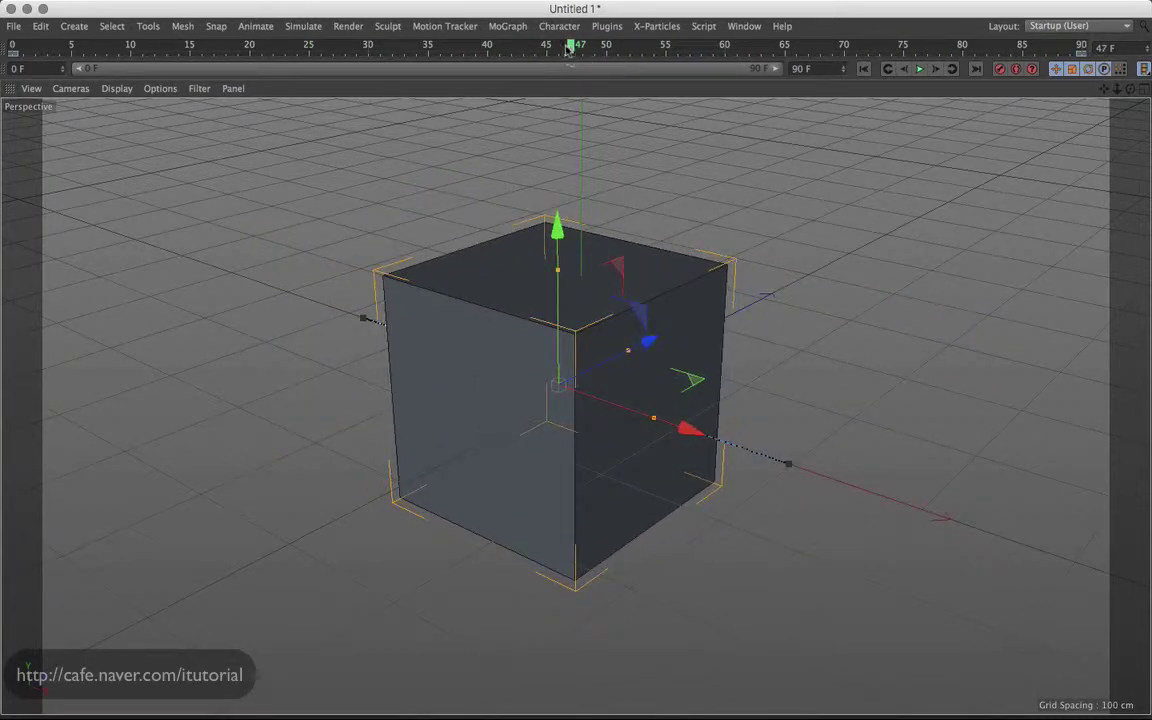
{"action": "left_click_drag", "start_coordinate": [568, 48], "coordinate": [420, 48]}
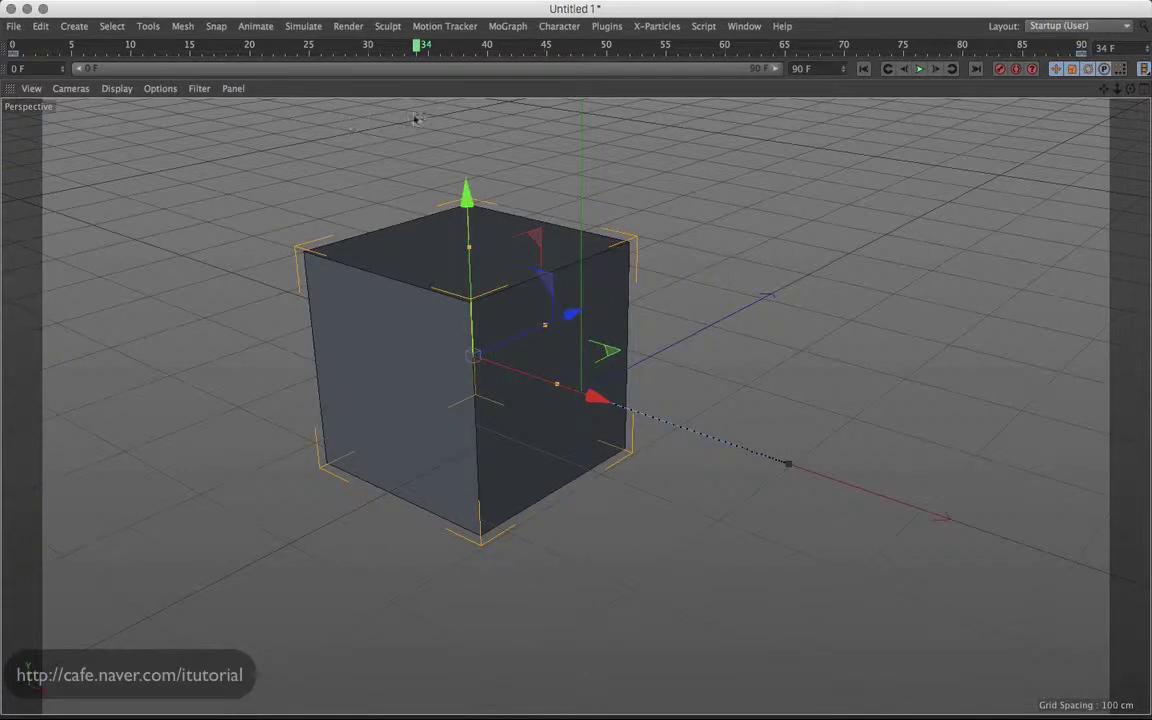
{"action": "key", "text": "ctrl+Tab"}
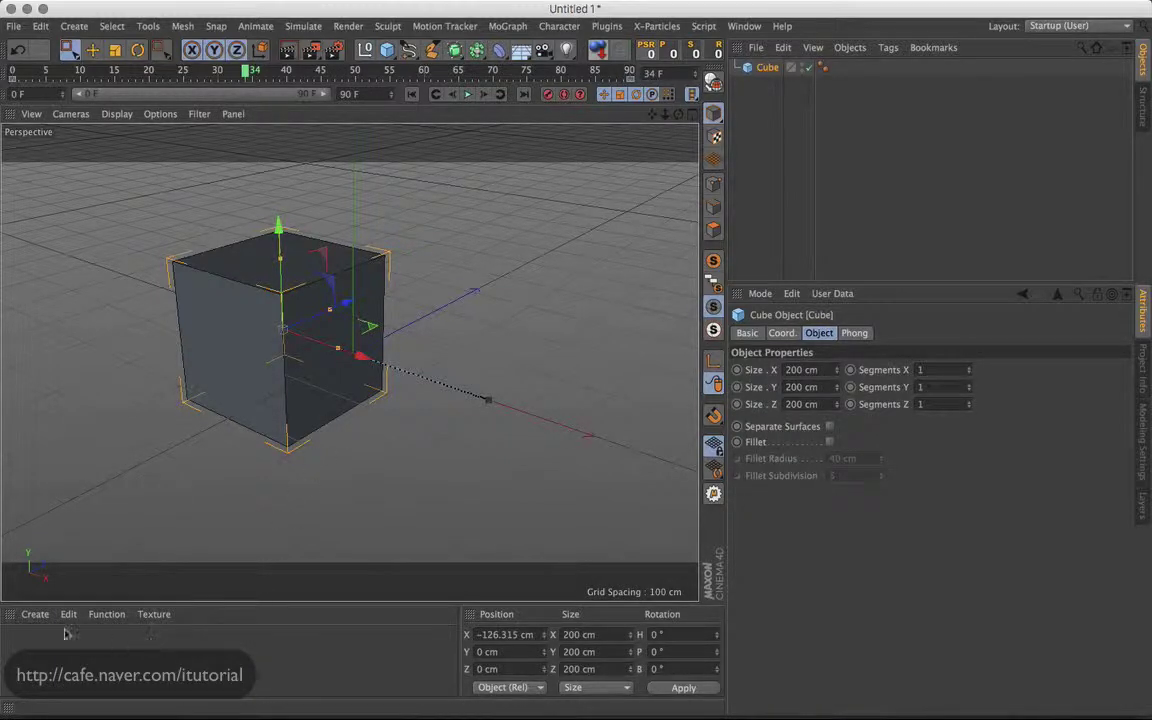
Set the Material Manager to 'Visible in Full-Screen Mode' and verify it in full-screen
{"action": "left_click", "coordinate": [9, 615]}
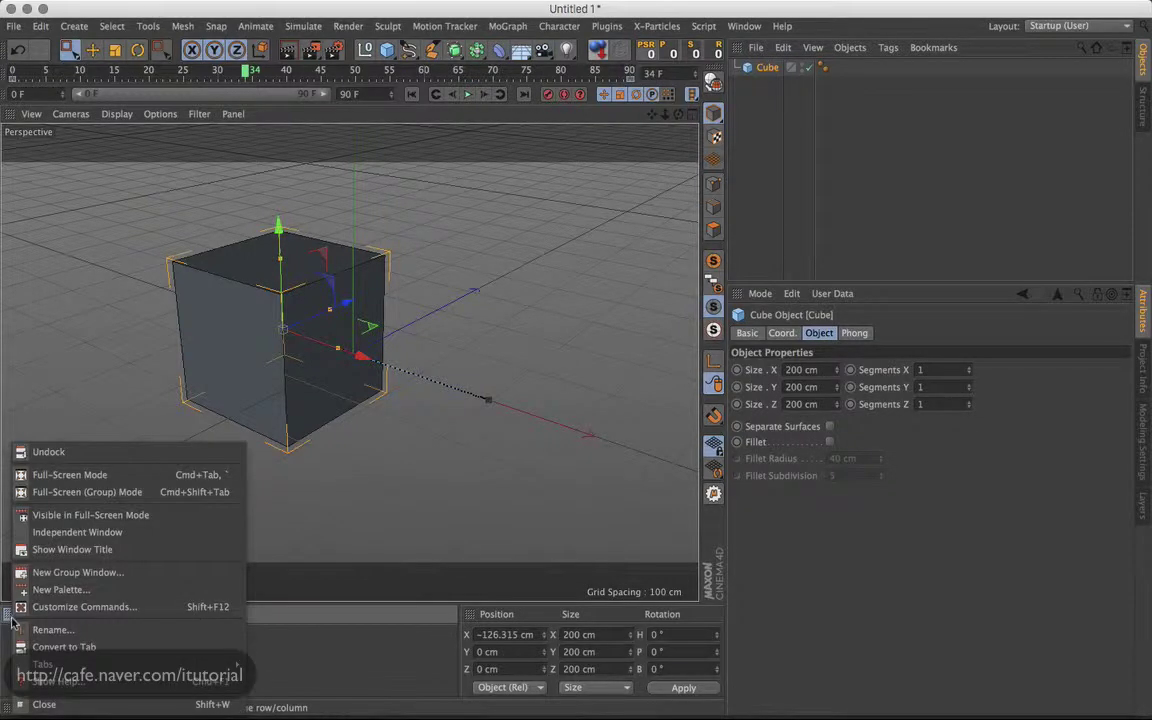
{"action": "left_click", "coordinate": [77, 515]}
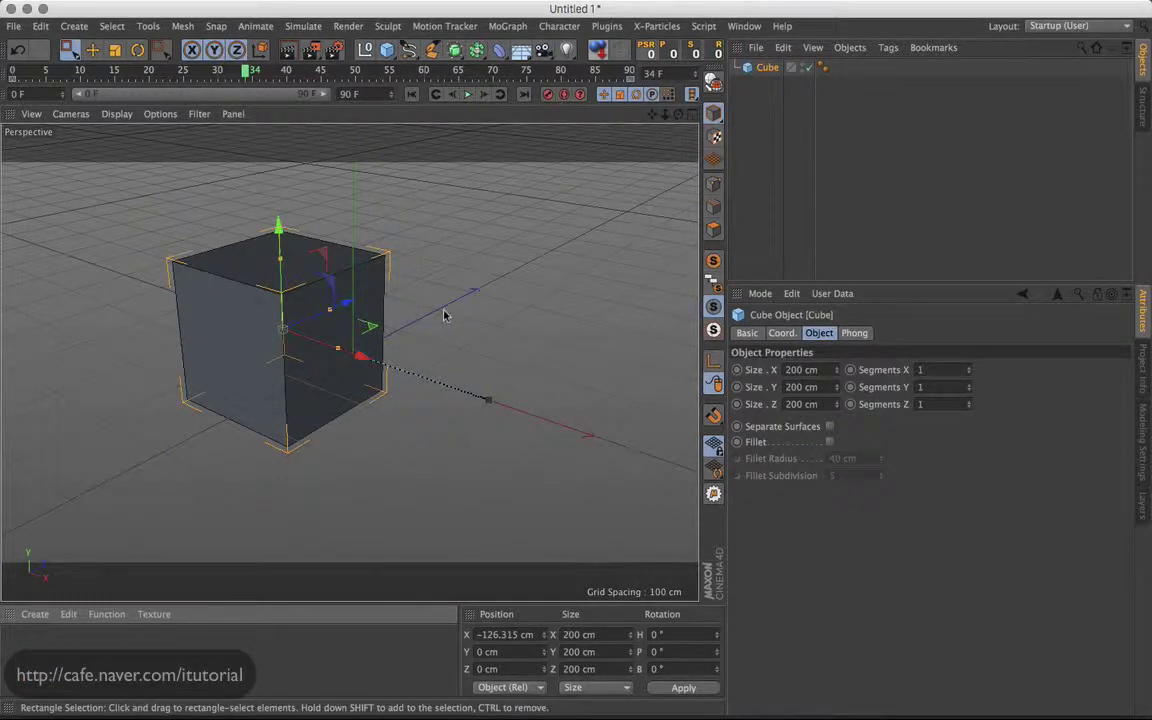
{"action": "key", "text": "ctrl+Tab"}
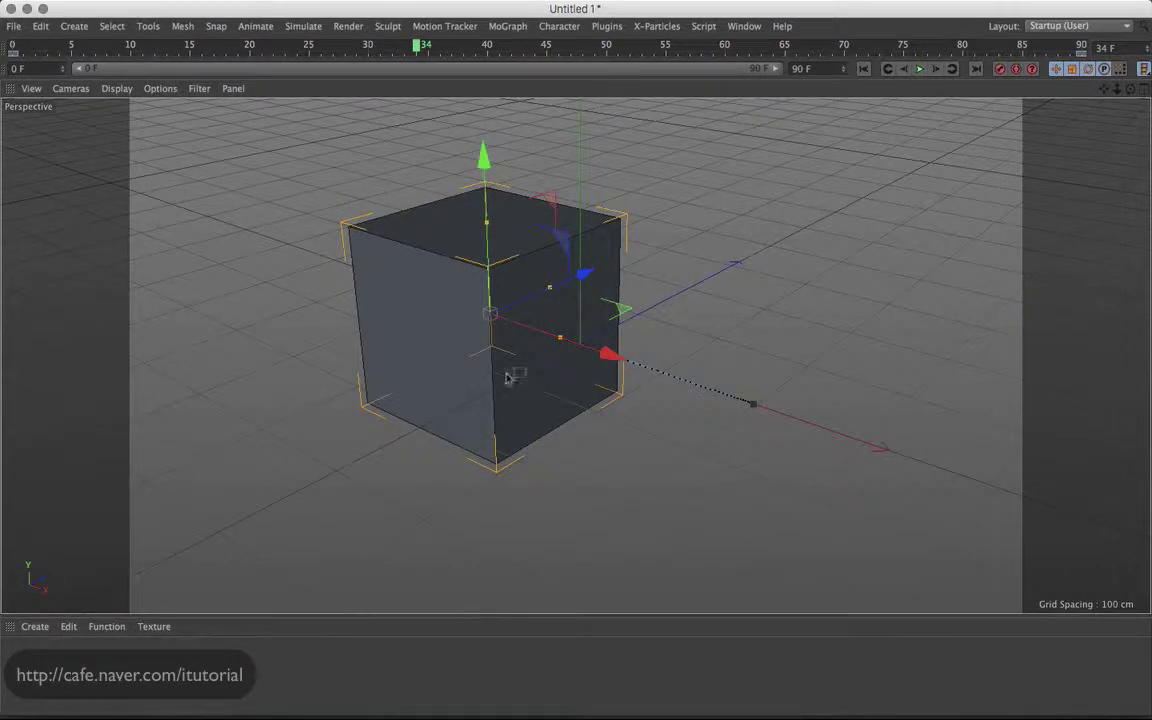
{"action": "mouse_move", "coordinate": [509, 378]}
{"action": "left_mouse_down", "text": "alt"}
{"action": "mouse_move", "coordinate": [561, 371]}
{"action": "mouse_move", "coordinate": [529, 400]}
{"action": "mouse_move", "coordinate": [578, 360]}
{"action": "left_mouse_up", "text": "alt"}
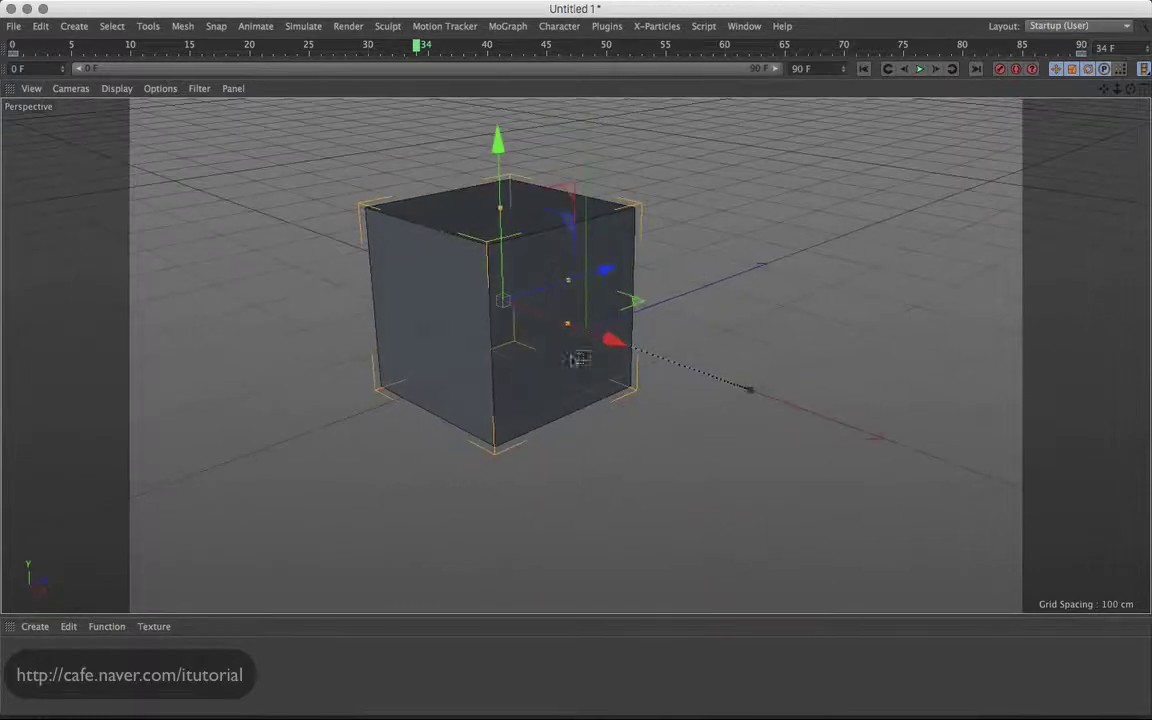
{"action": "key", "text": "ctrl+Tab"}
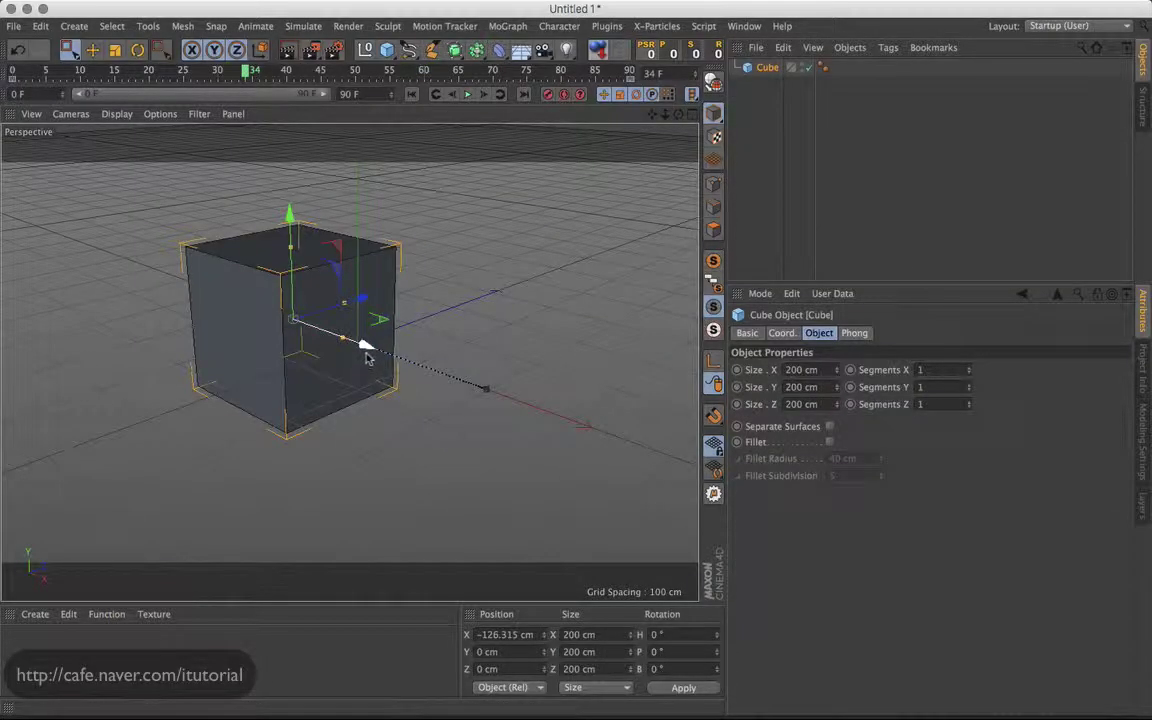